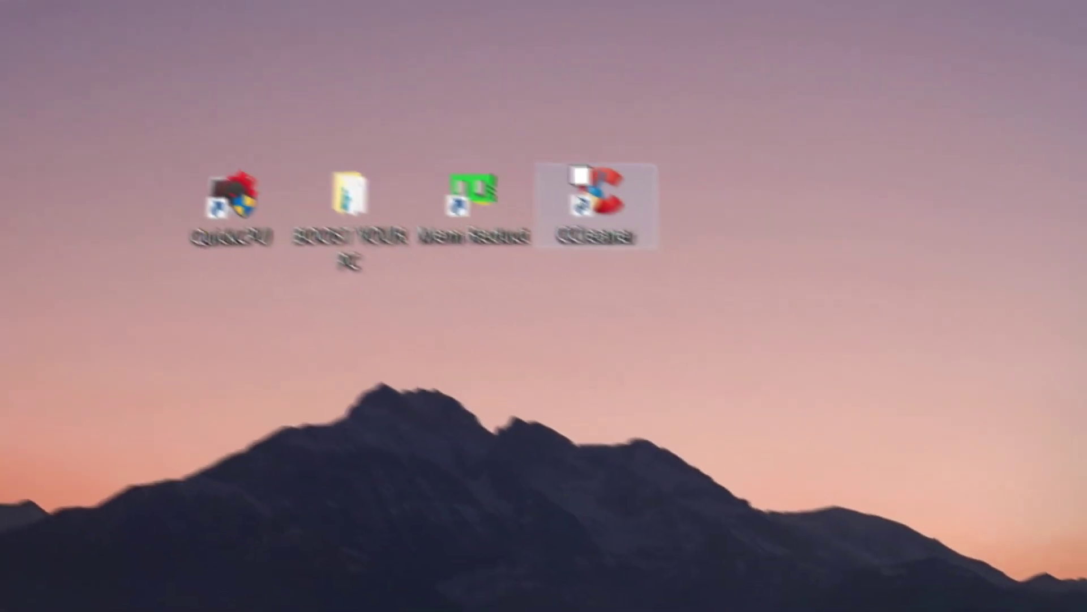
# Launch CCleaner and run a Custom Clean that removes 465 MB of browser caches, temp files and logs.
pyautogui.doubleClick(555, 202)
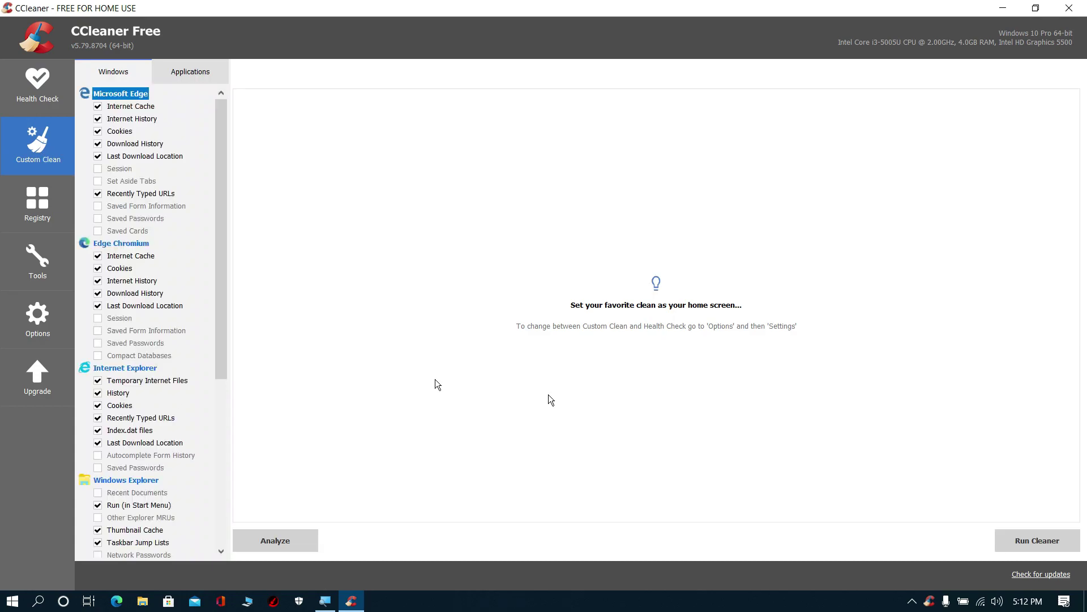
pyautogui.click(279, 541)
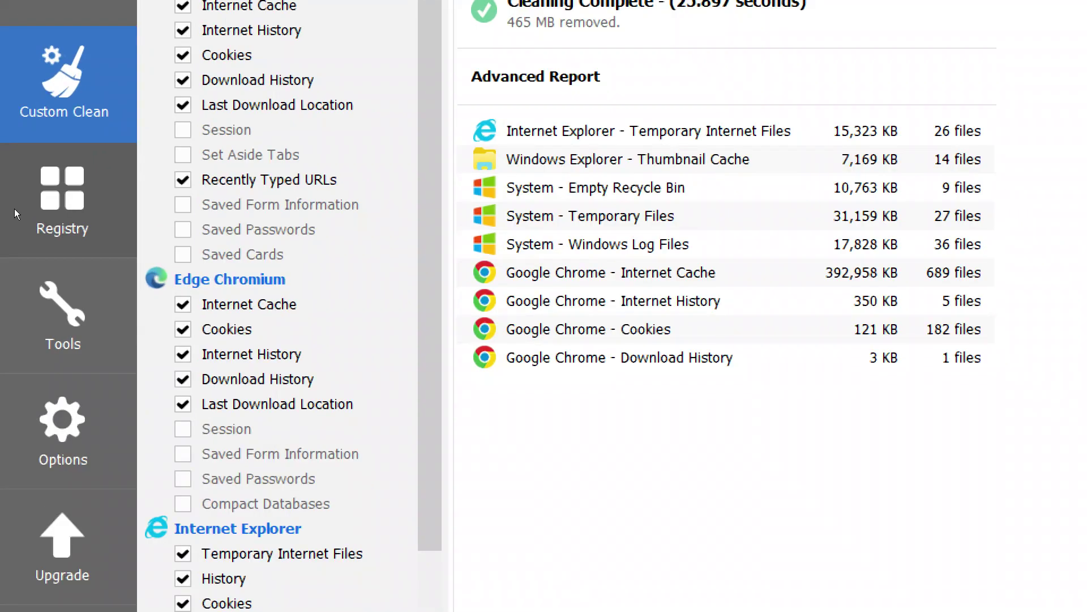
# Scan the registry in CCleaner and fix all five issues found, answering the backup prompt.
pyautogui.click(16, 214)
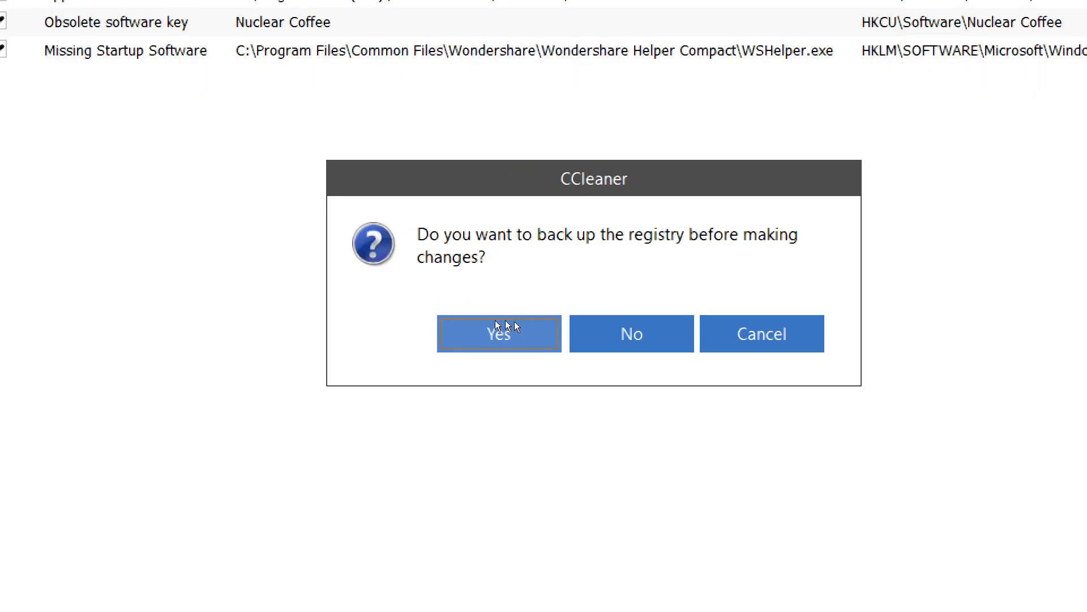
pyautogui.click(559, 324)
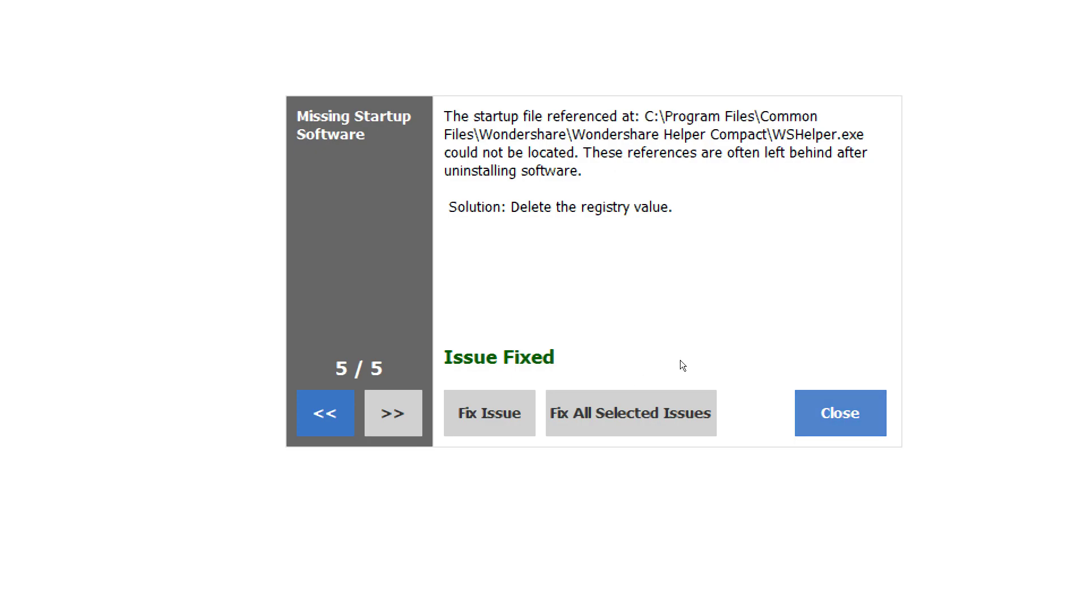
pyautogui.press('Return')
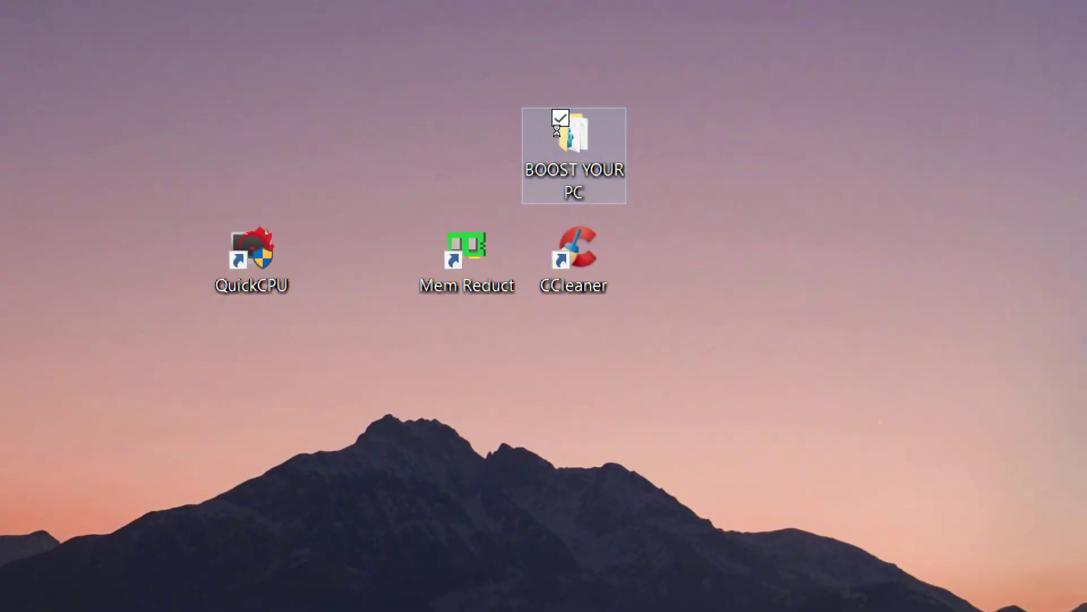
# Merge all four .reg files in the BOOST YOUR PC folder into the registry and confirm.
pyautogui.doubleClick(493, 113)
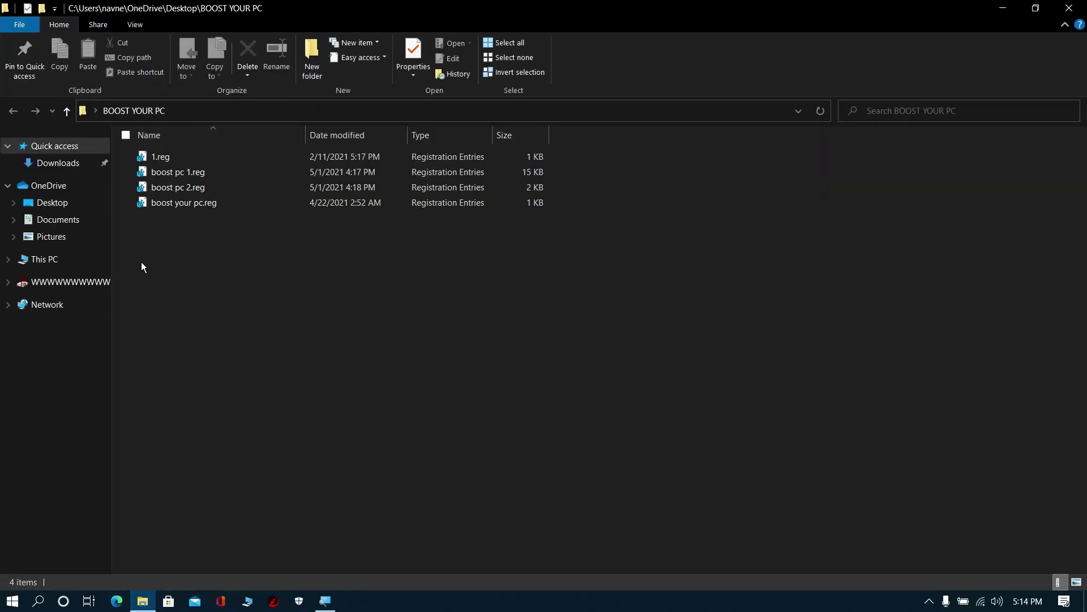
pyautogui.hotkey('ctrl', 'a')
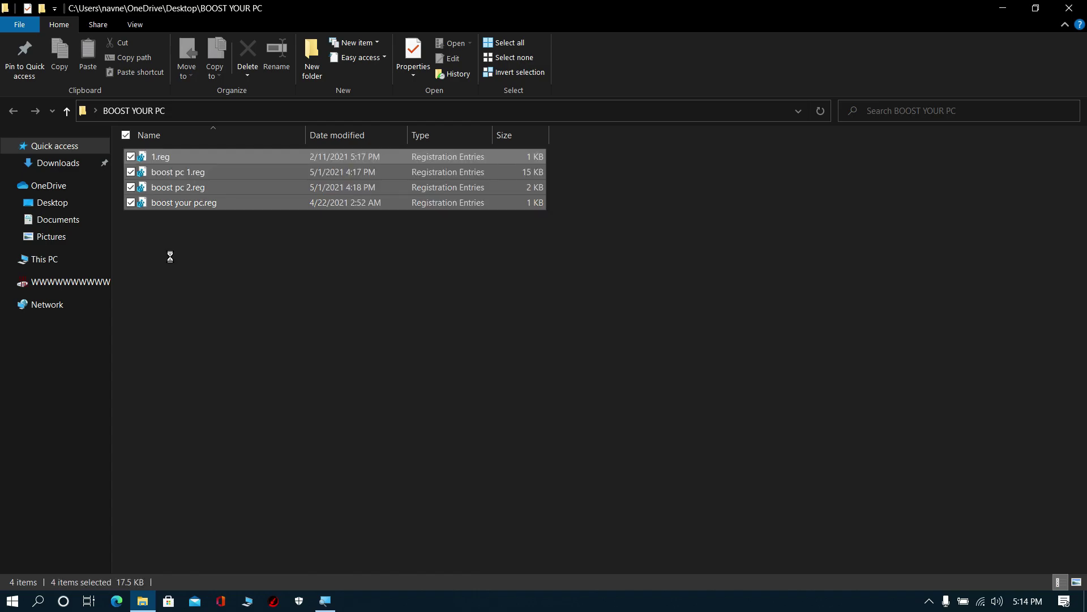
pyautogui.rightClick(178, 191)
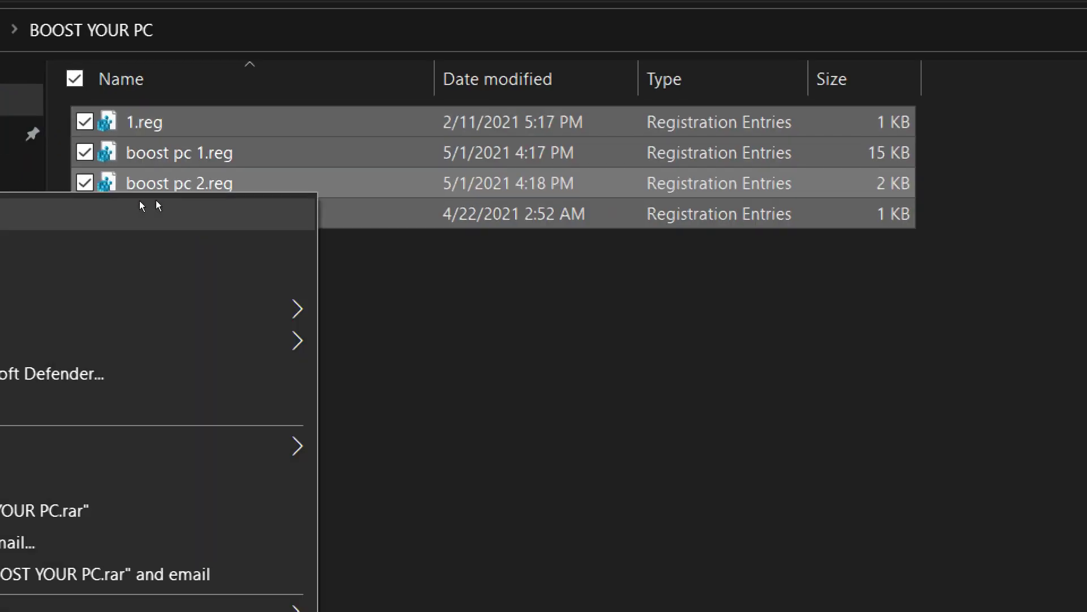
pyautogui.click(31, 207)
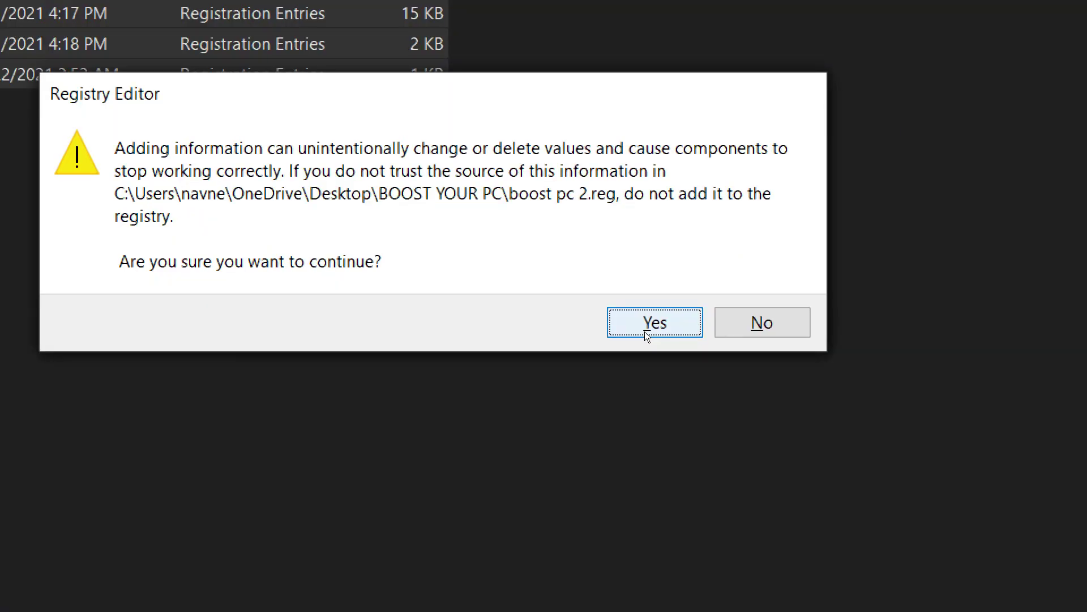
pyautogui.click(646, 331)
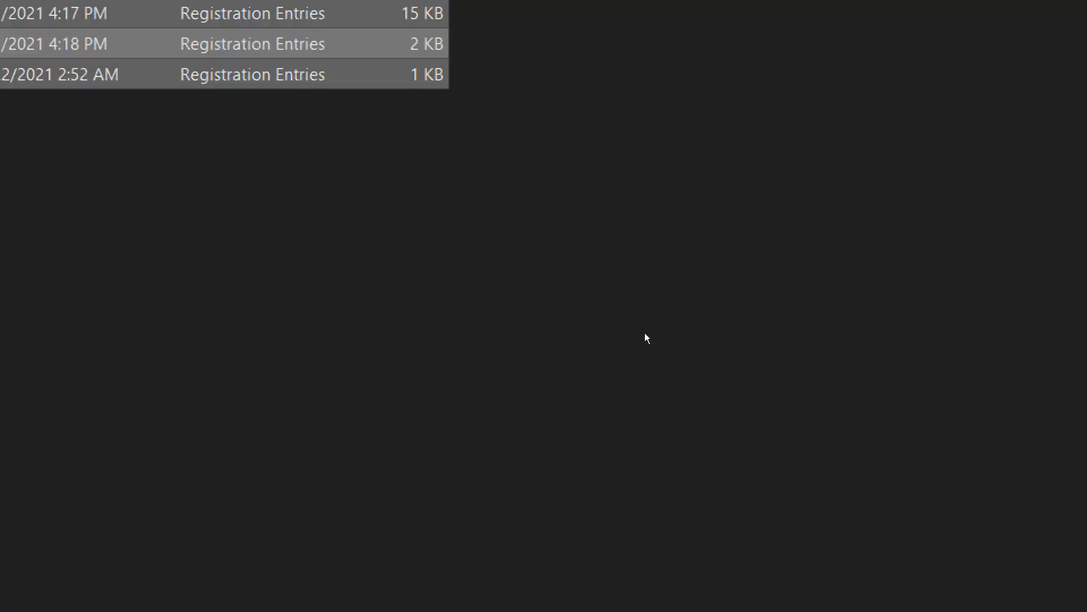
pyautogui.click(737, 276)
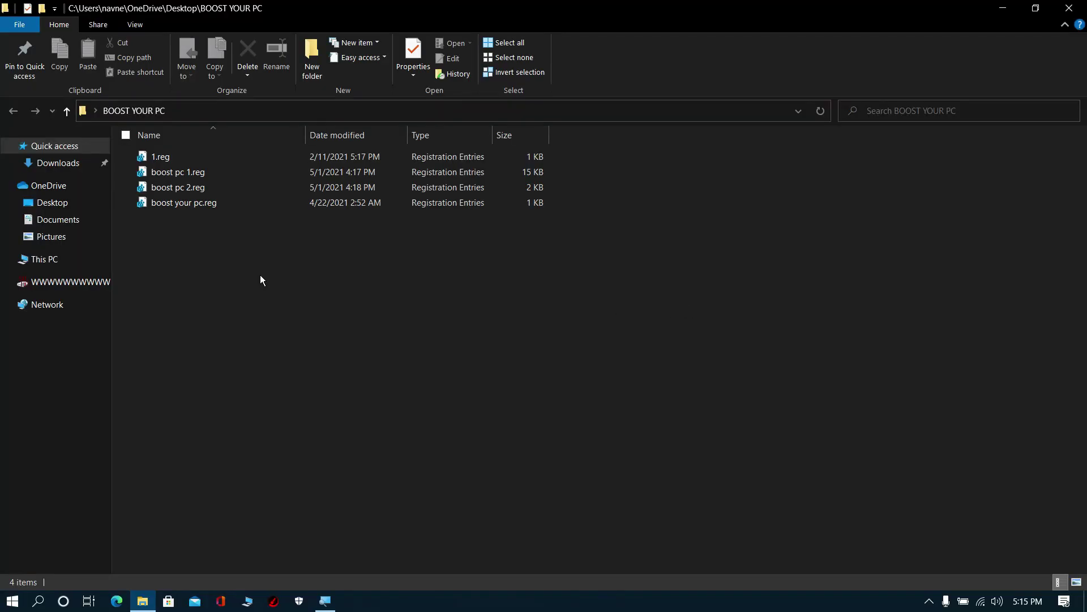
# Close the BOOST YOUR PC window and launch Quick CPU.
pyautogui.click(1068, 8)
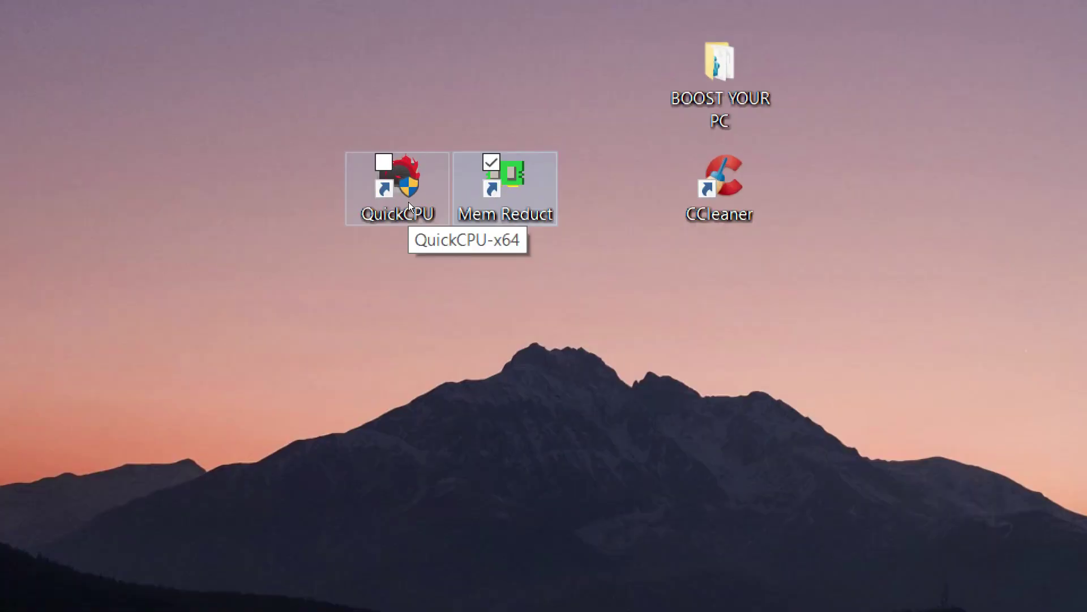
pyautogui.click(408, 202)
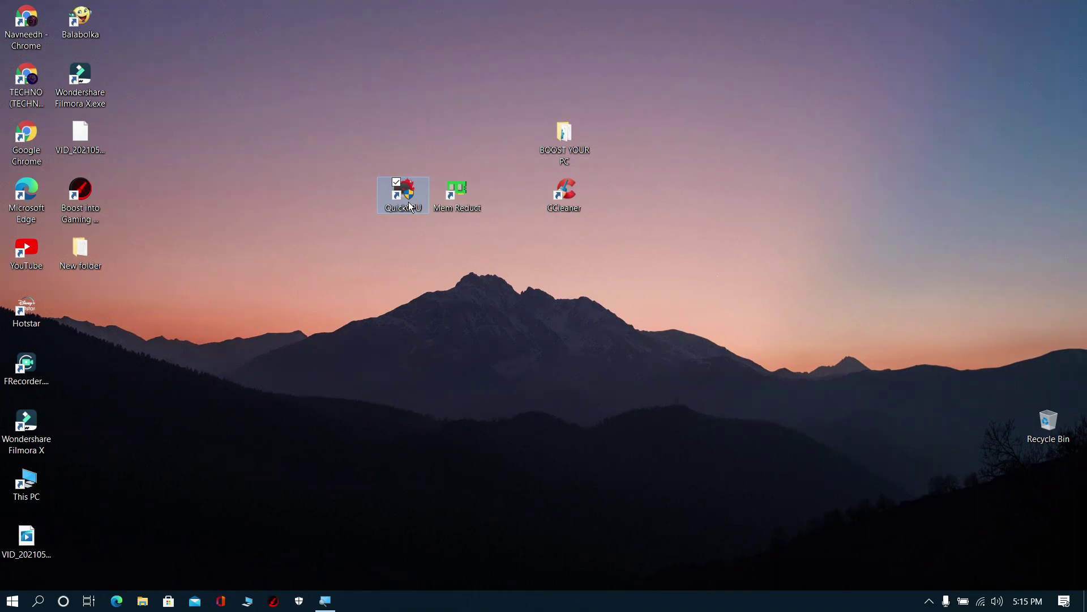
pyautogui.doubleClick(410, 205)
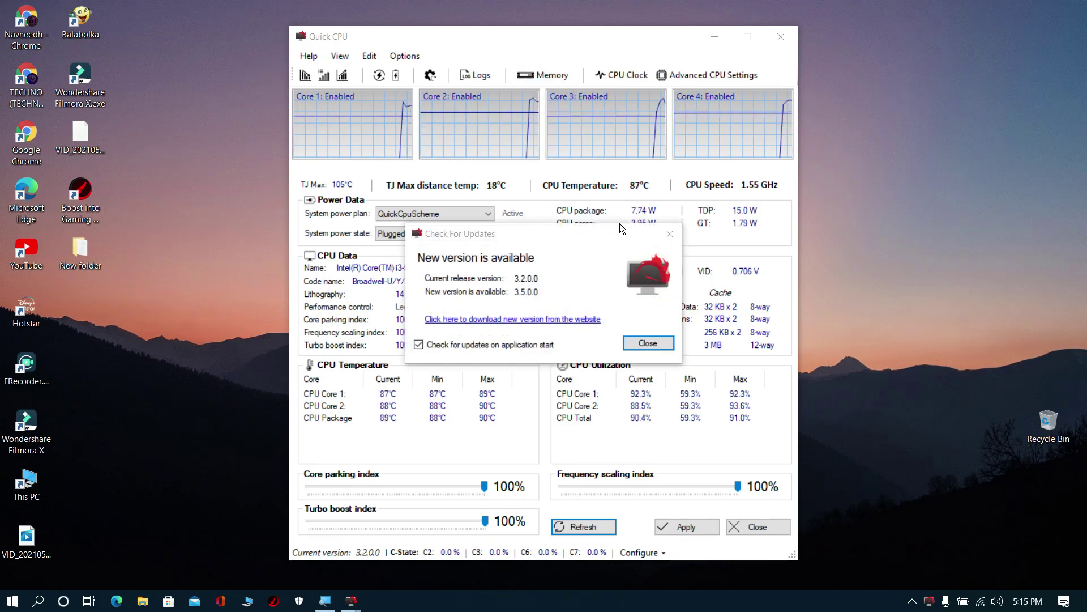
# Dismiss the update notice, then apply and accept Quick CPU's Maximum performance preset.
pyautogui.click(667, 231)
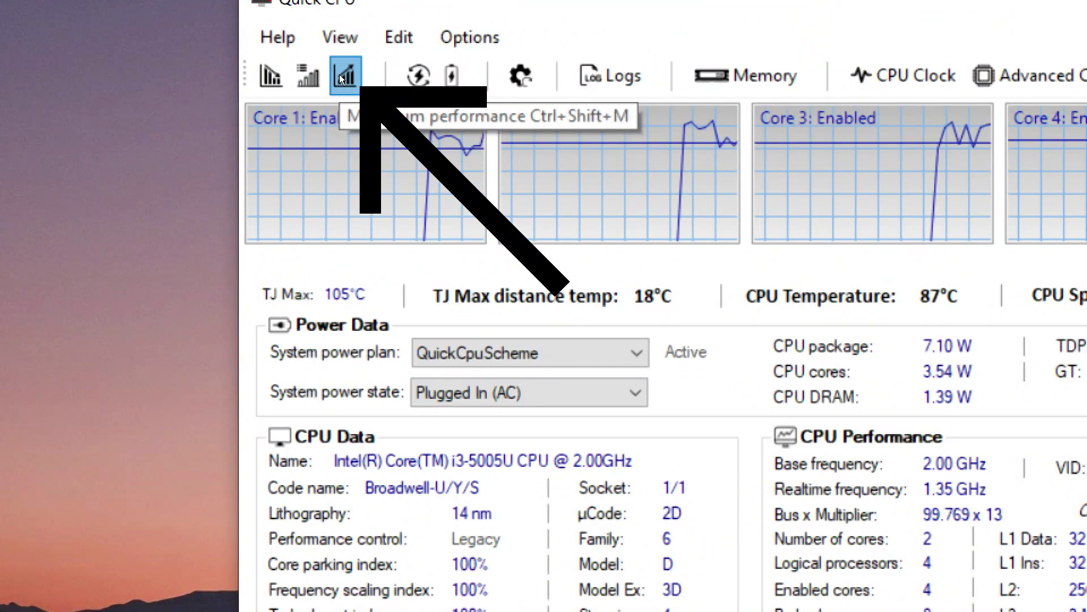
pyautogui.click(341, 78)
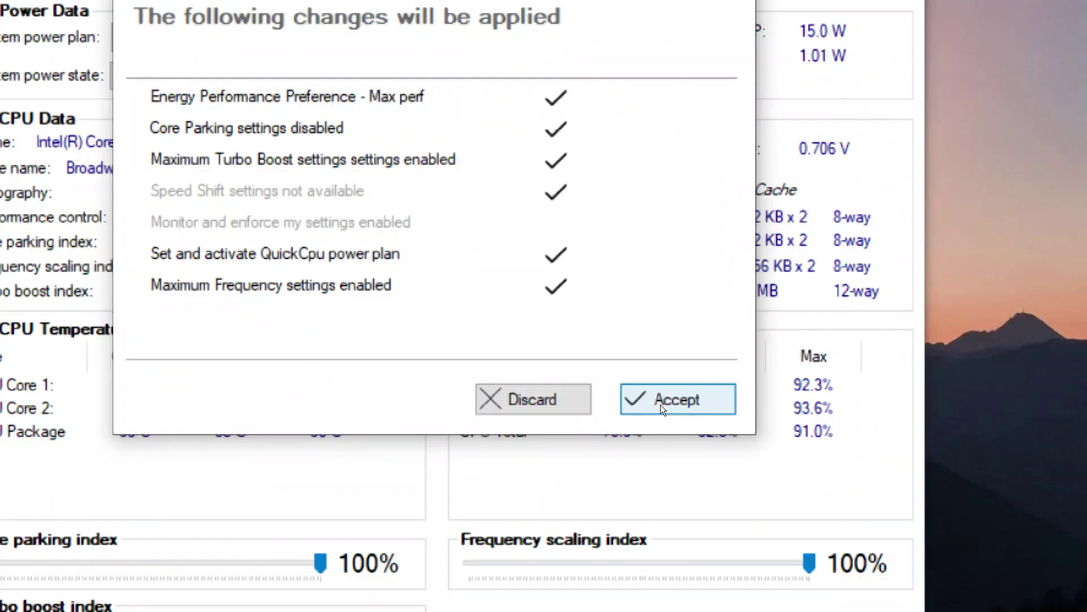
pyautogui.click(662, 406)
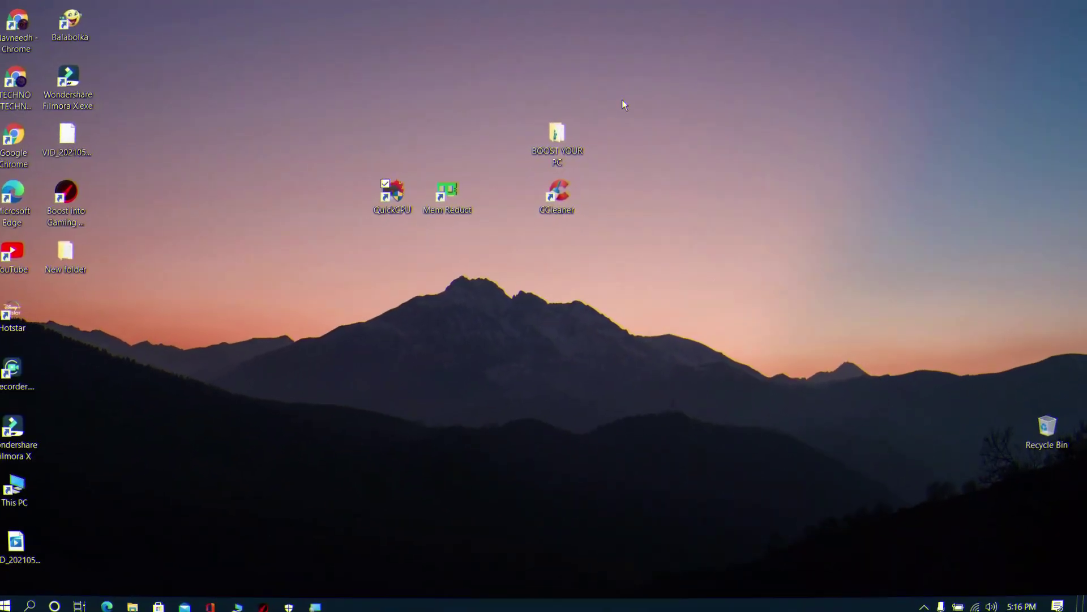
# Launch Mem Reduct and clean memory, cutting physical usage from 41% to 28%.
pyautogui.moveTo(463, 198); pyautogui.dragTo(503, 192)
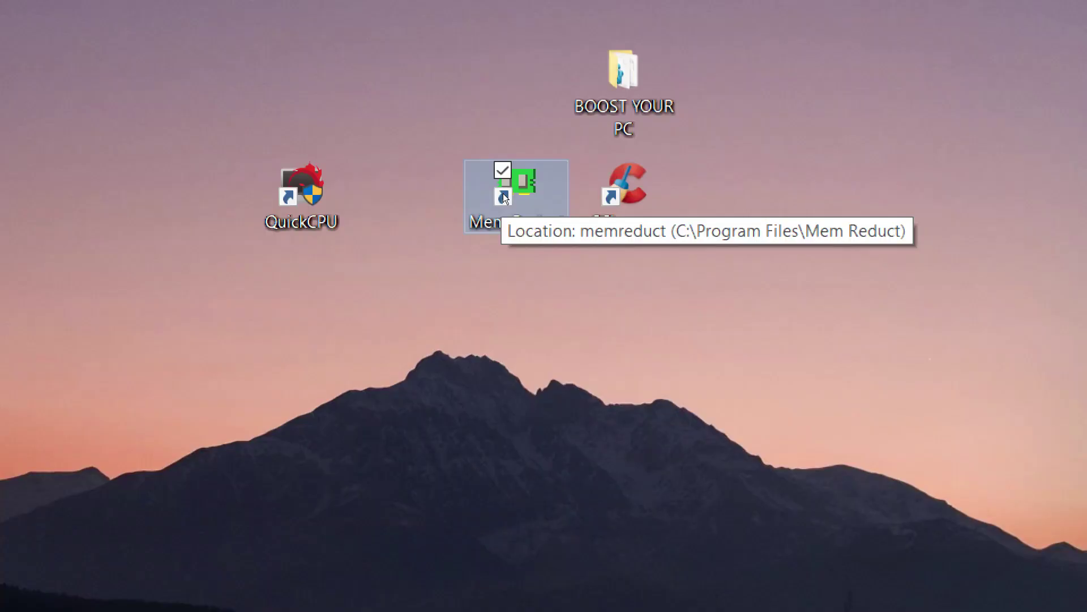
pyautogui.click(504, 194)
pyautogui.doubleClick(504, 196)
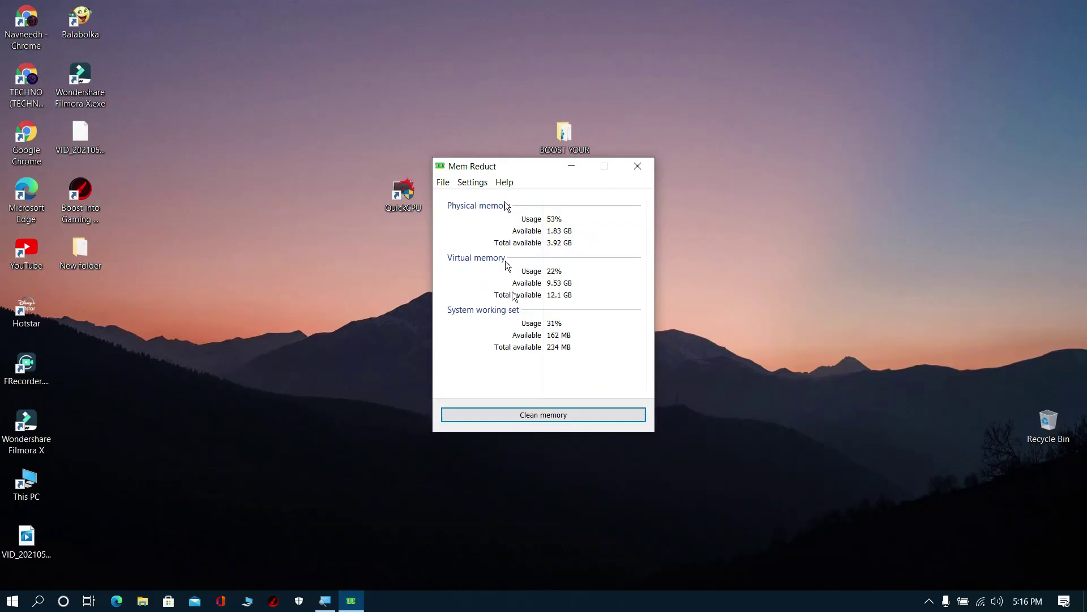
pyautogui.click(548, 416)
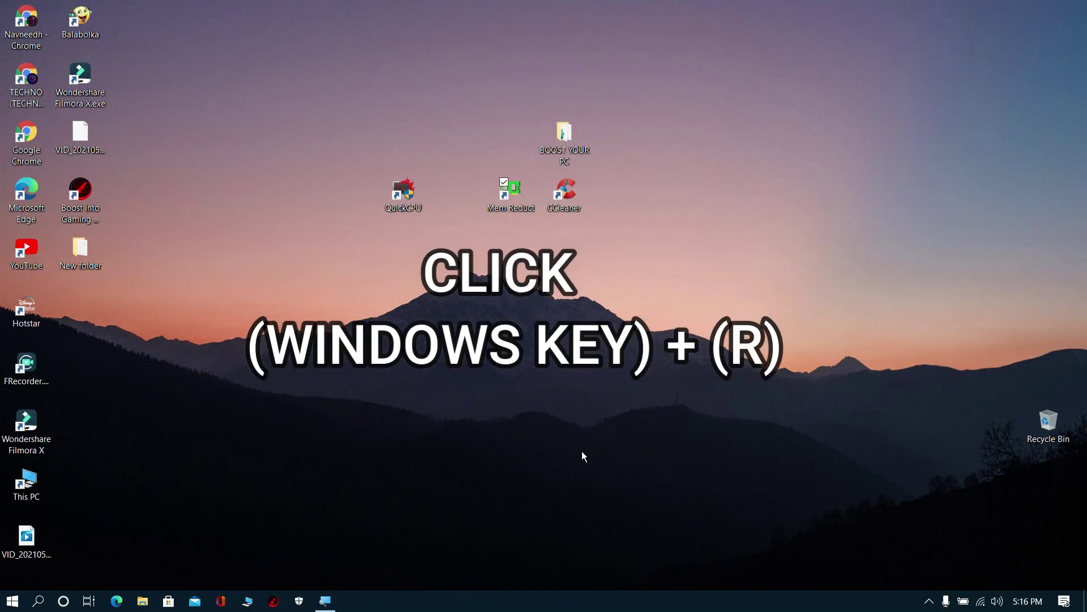
# Open %temp% from Run and delete everything, skipping in-use items, recycling 52 items.
pyautogui.press('super+r')
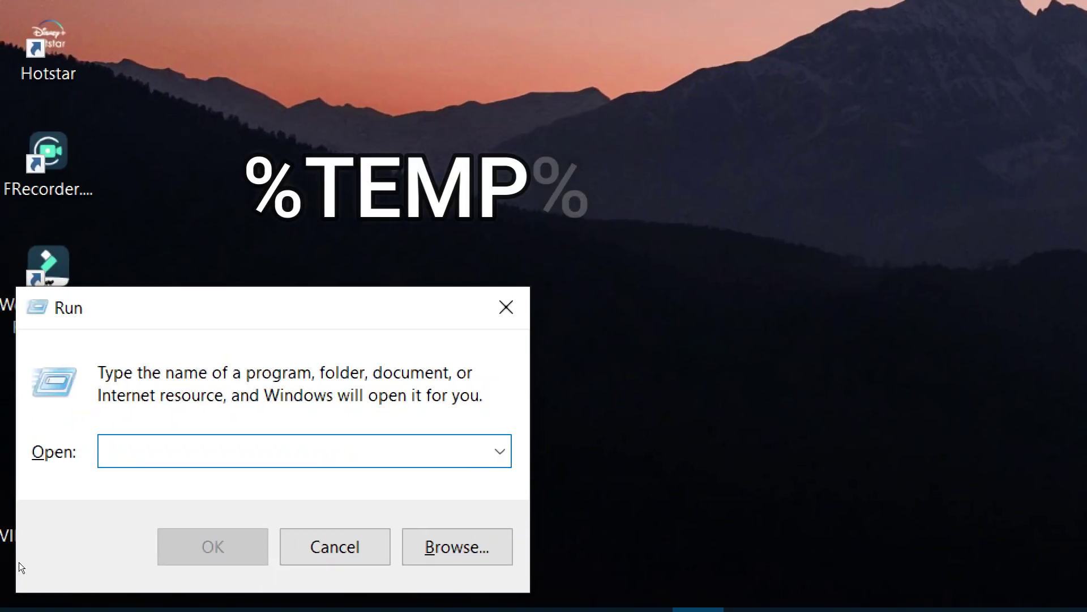
pyautogui.write('%')
pyautogui.write('temp')
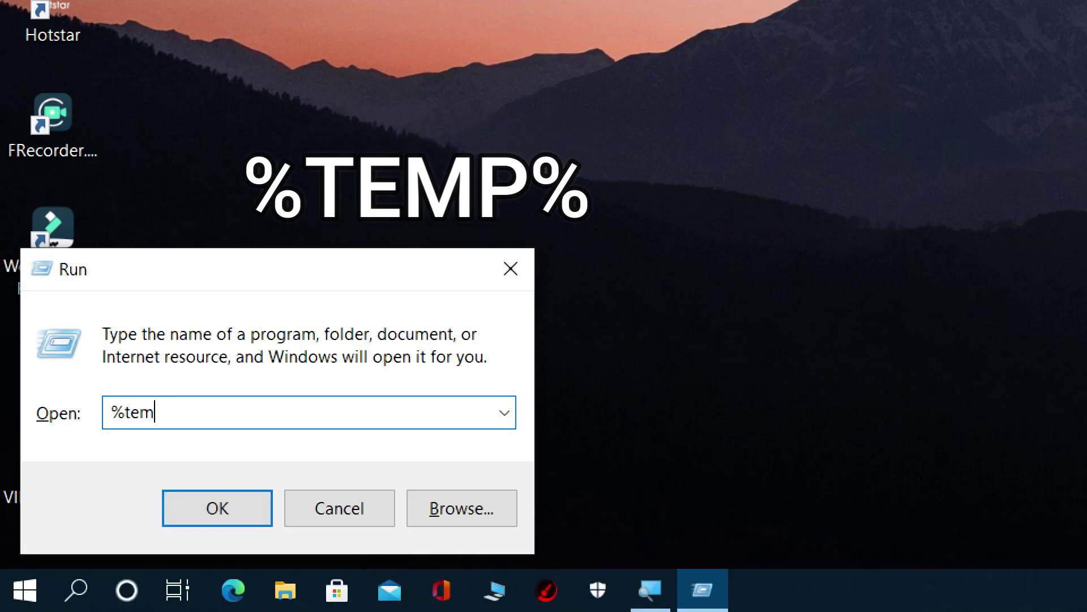
pyautogui.write('%')
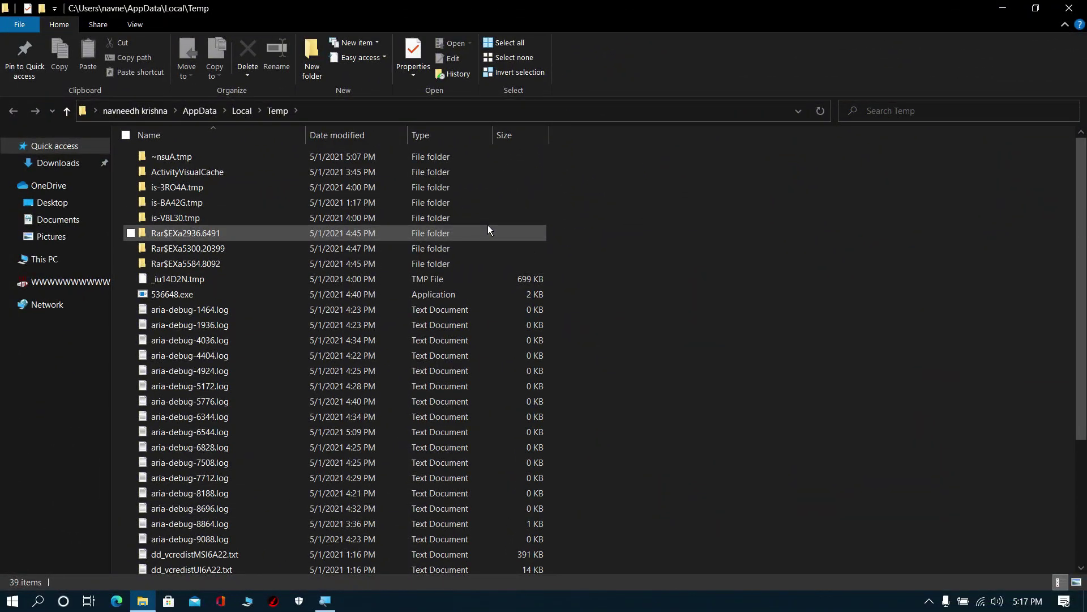
pyautogui.hotkey('ctrl', 'a')
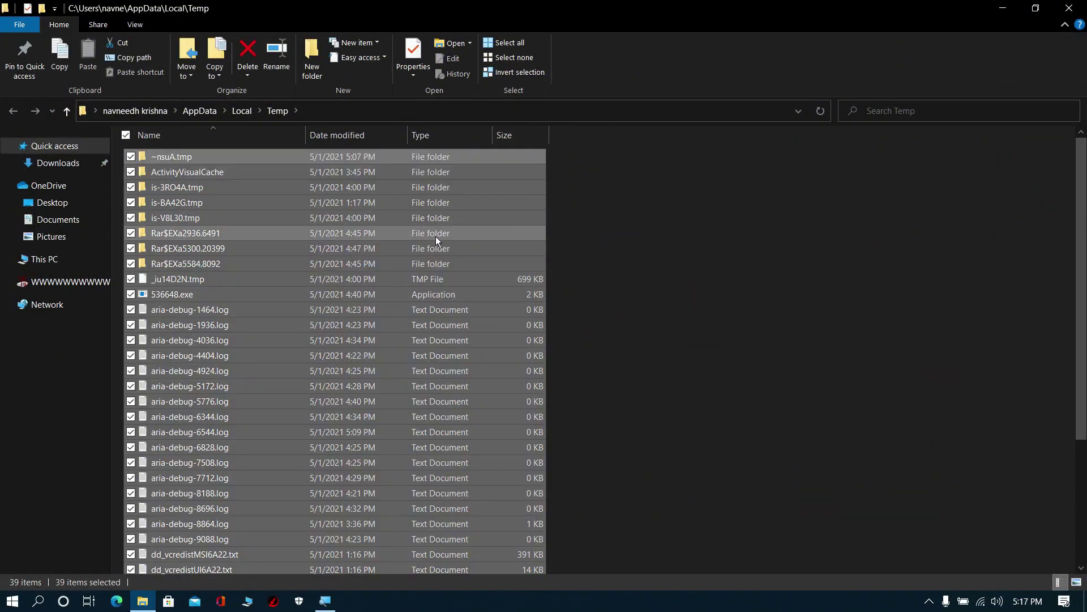
pyautogui.rightClick(436, 236)
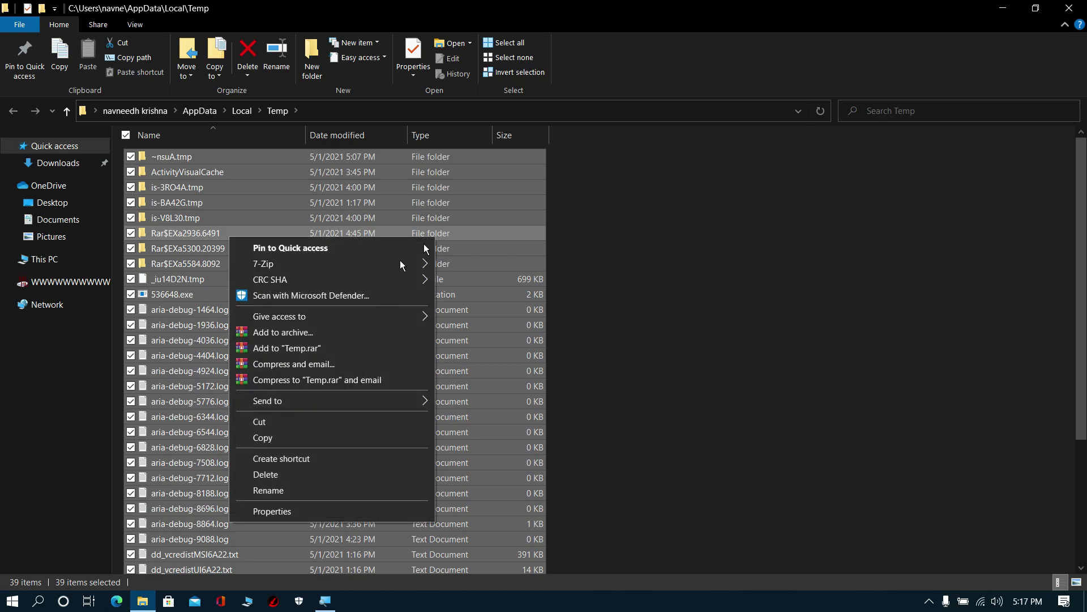
pyautogui.click(280, 473)
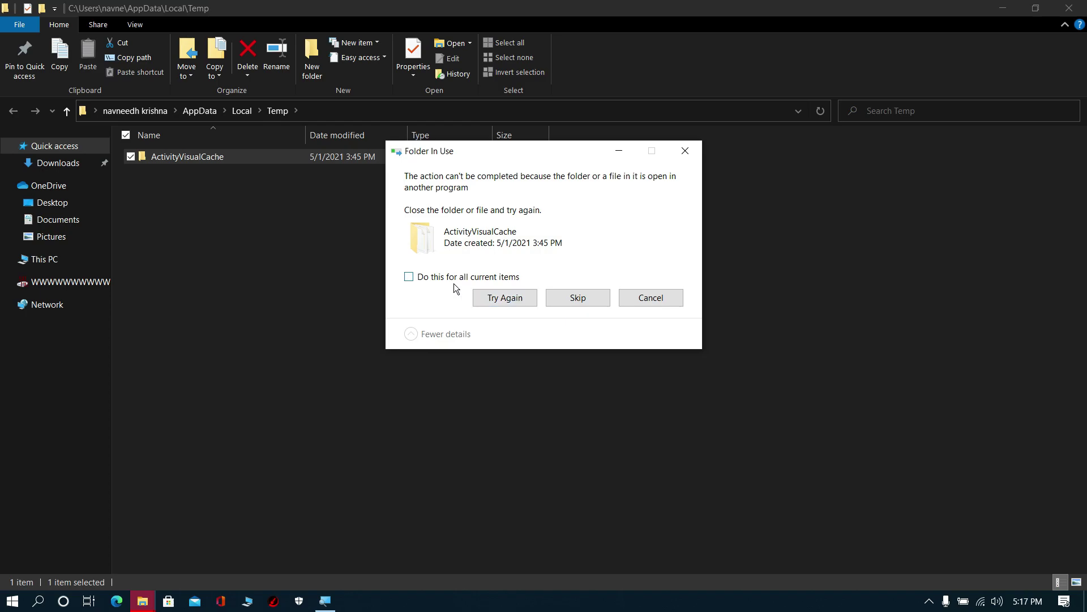
pyautogui.click(456, 278)
pyautogui.click(563, 296)
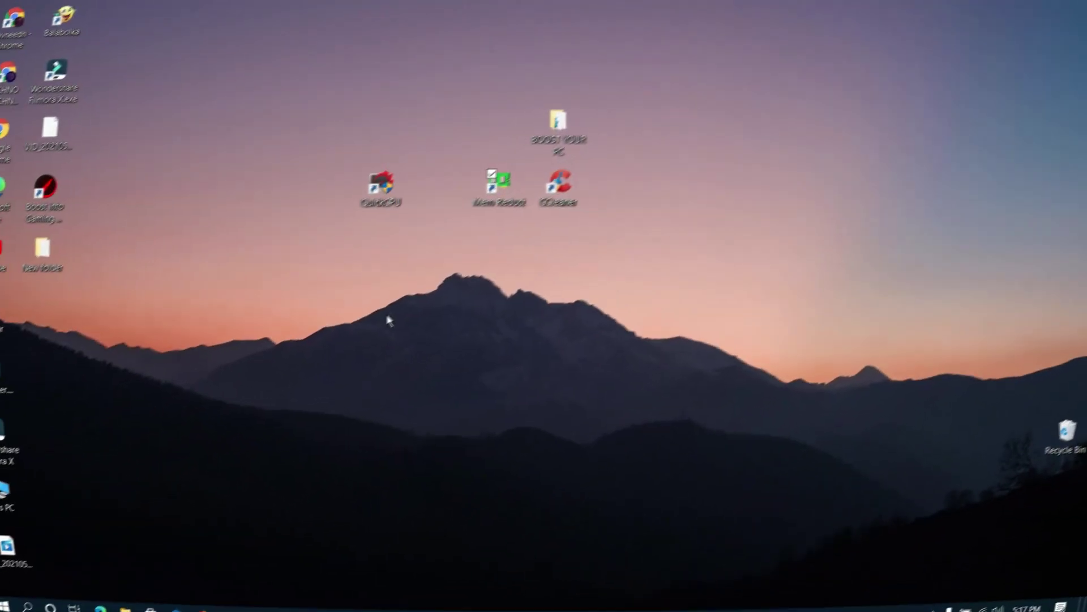
# Open the Windows temp folder via Run, delete its files skipping in-use cpuz145, and close it.
pyautogui.press('super+r')
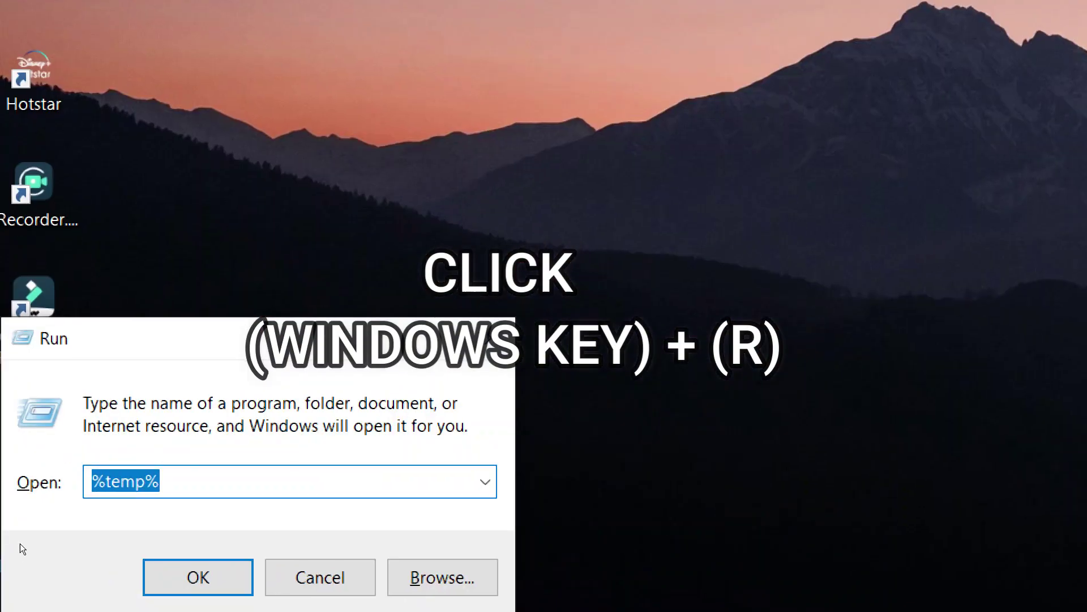
pyautogui.press('BackSpace')
pyautogui.write('tem')
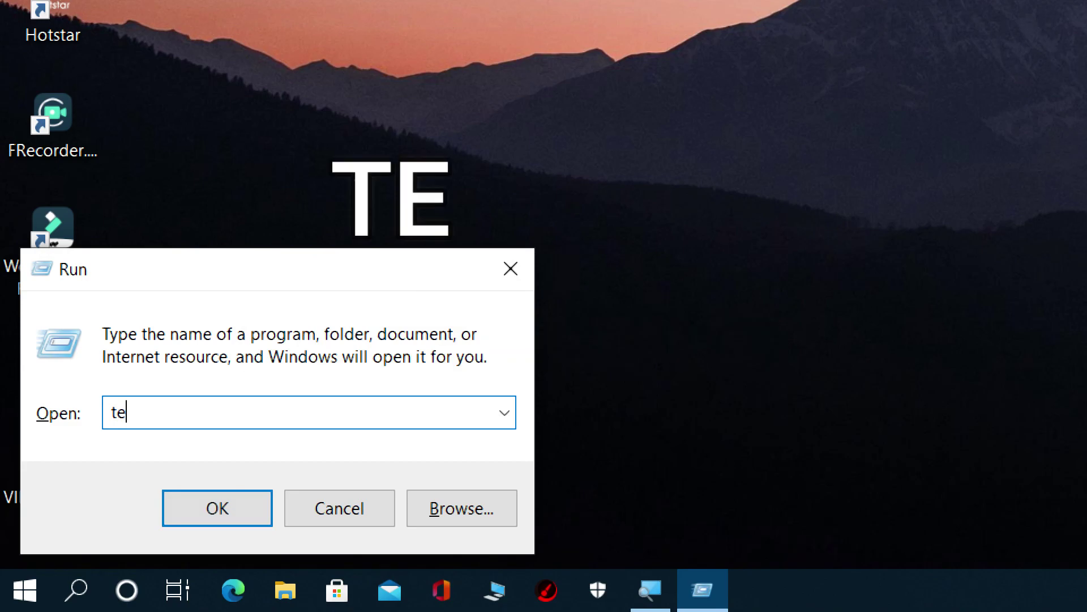
pyautogui.write('p')
pyautogui.press('Return')
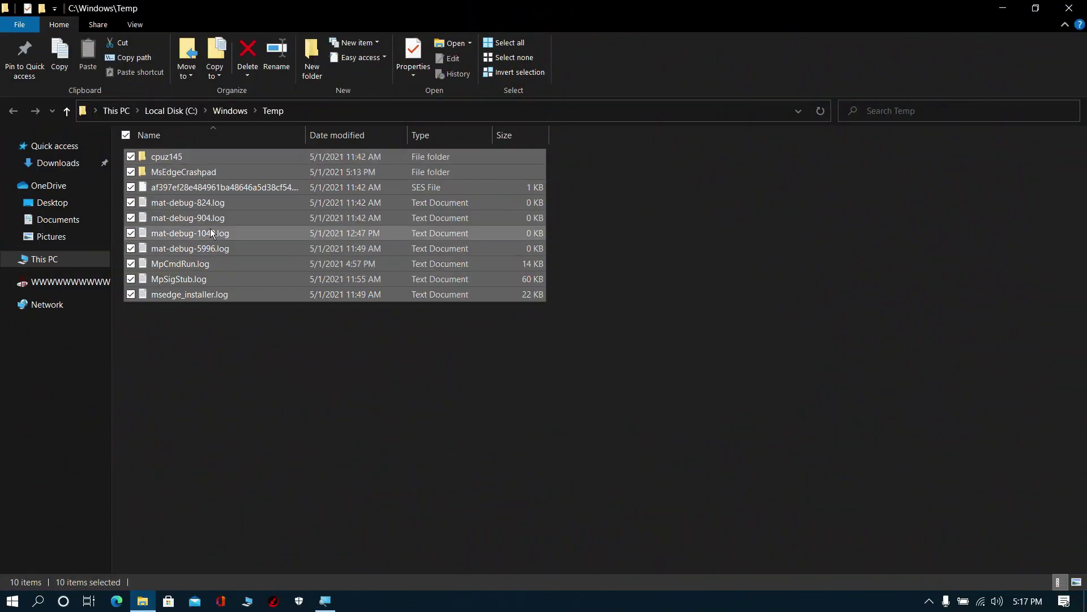
pyautogui.rightClick(209, 229)
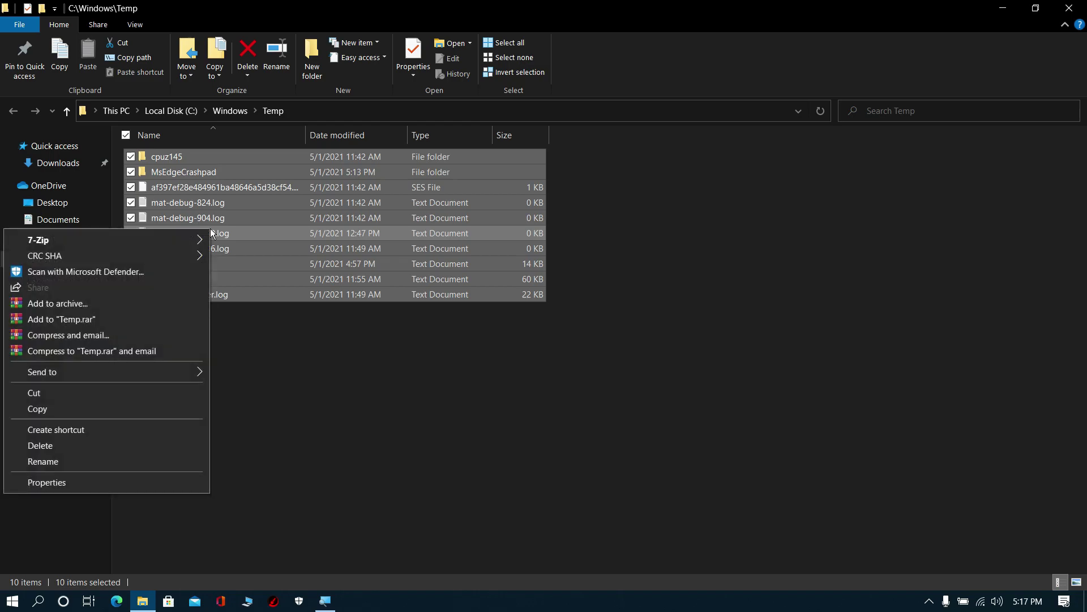
pyautogui.click(45, 446)
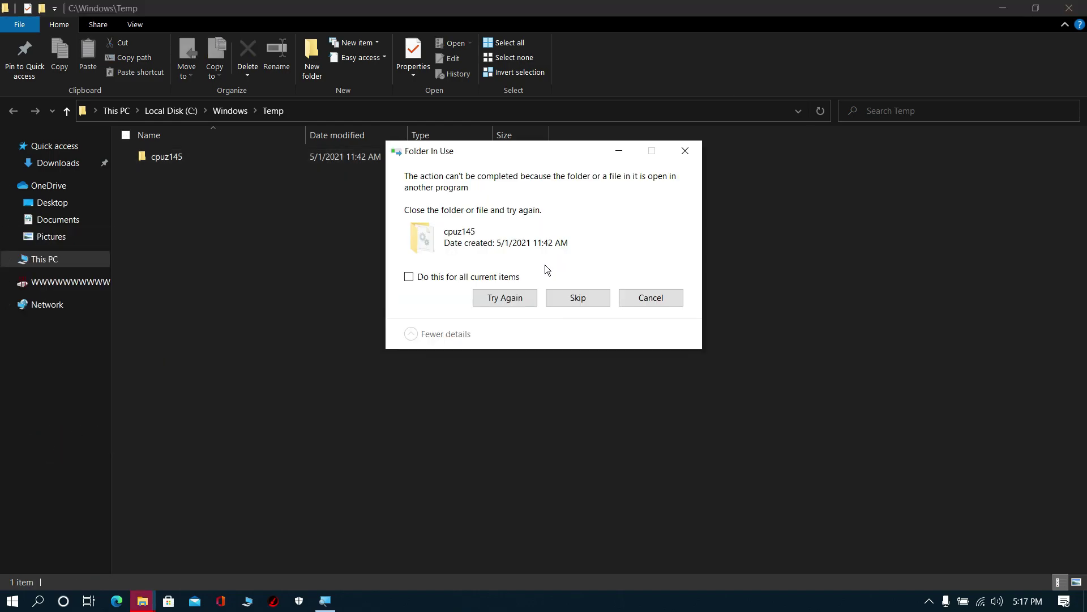
pyautogui.click(491, 279)
pyautogui.click(564, 296)
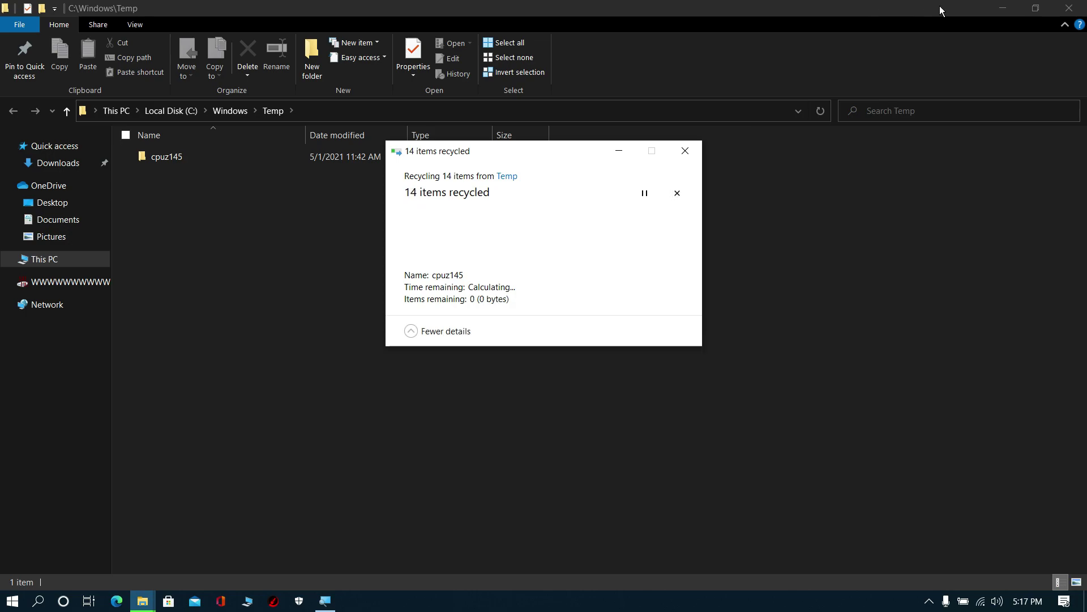
pyautogui.click(1082, 9)
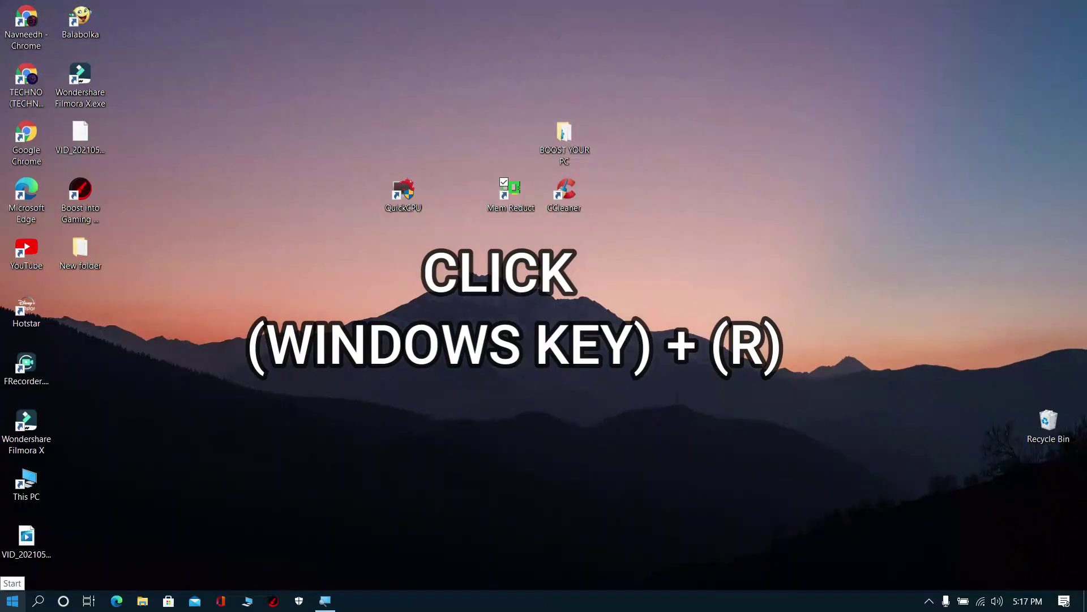
# Open the Prefetch folder from Run and delete every item in it.
pyautogui.press('super+r')
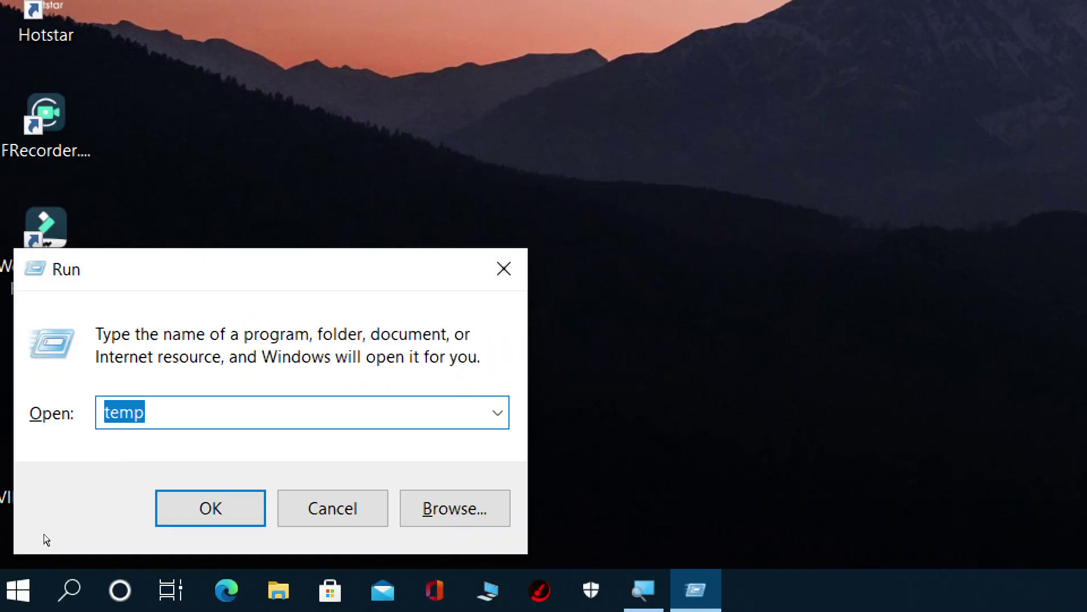
pyautogui.write('pre')
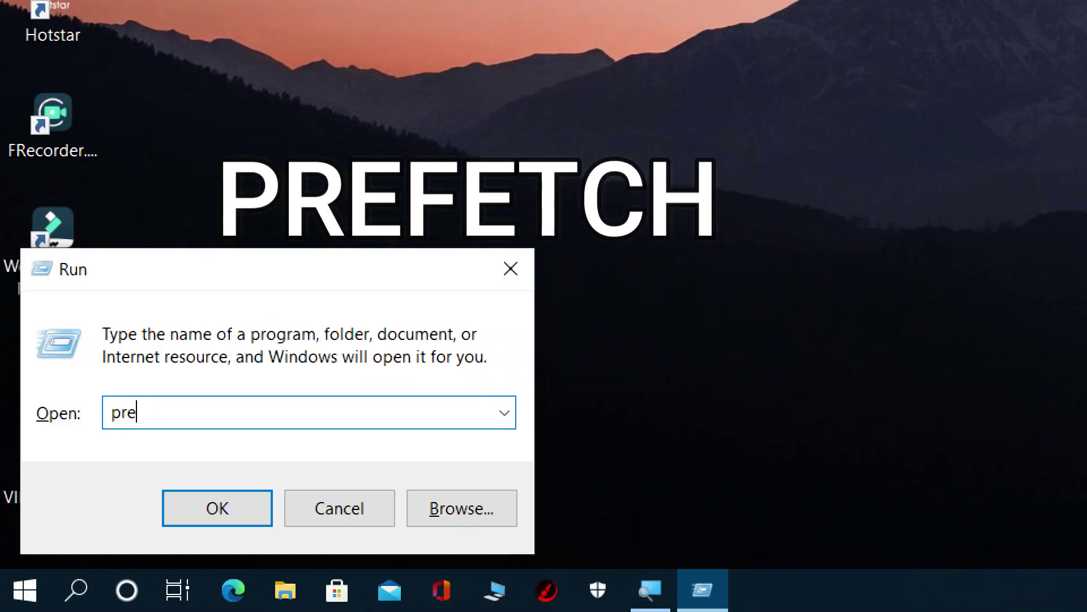
pyautogui.write('fetch')
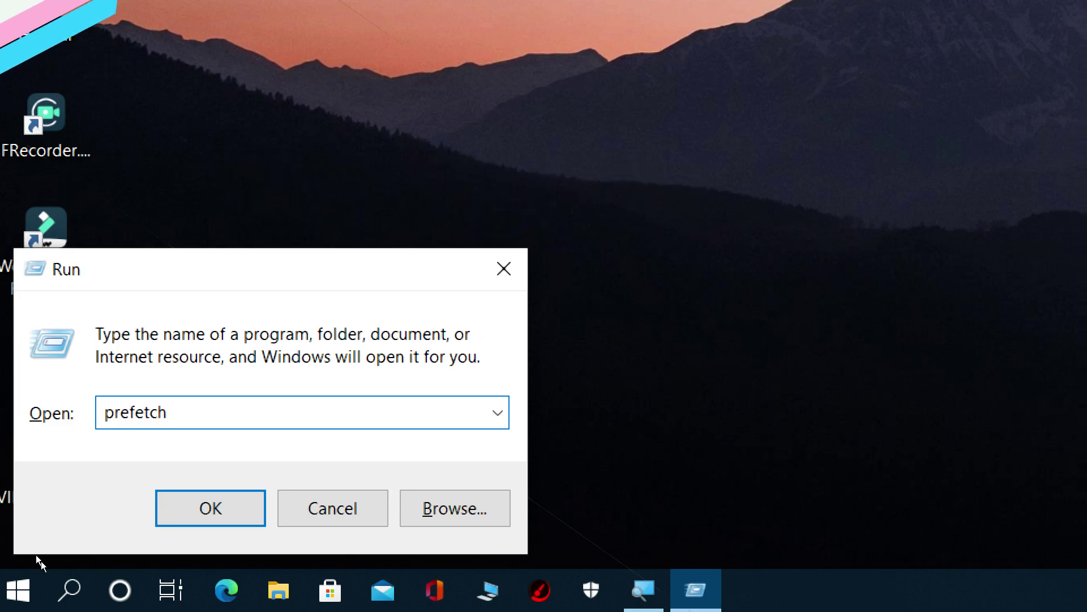
pyautogui.press('Return')
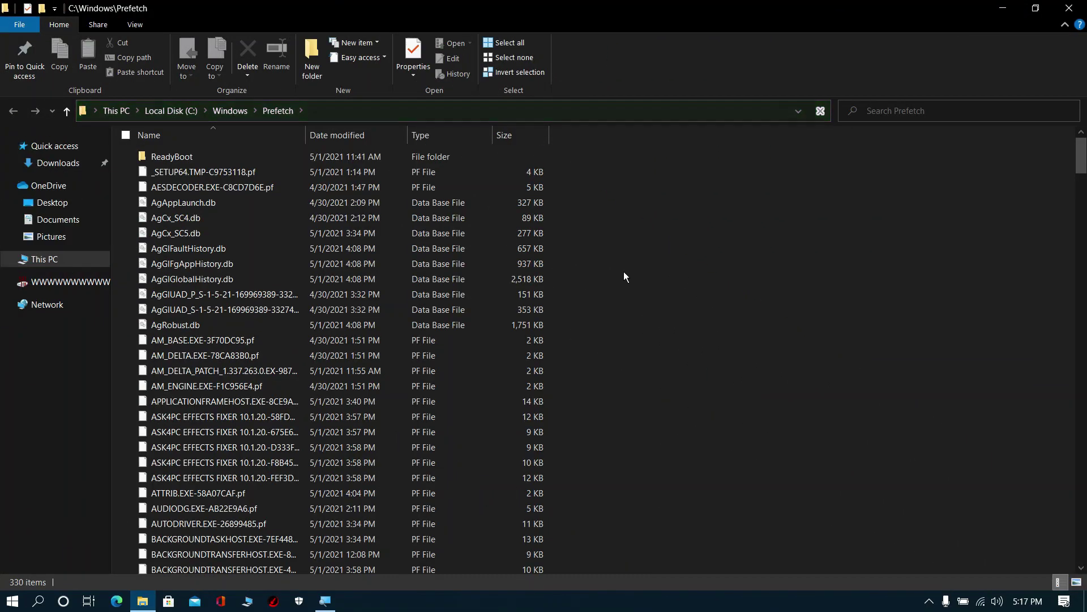
pyautogui.hotkey('ctrl', 'a')
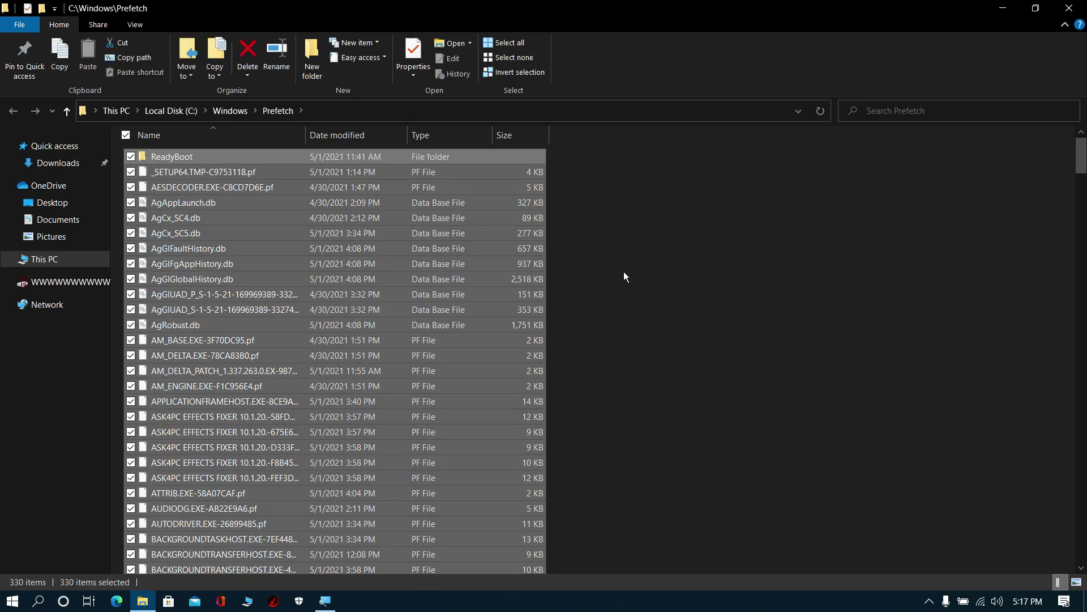
pyautogui.press('Delete')
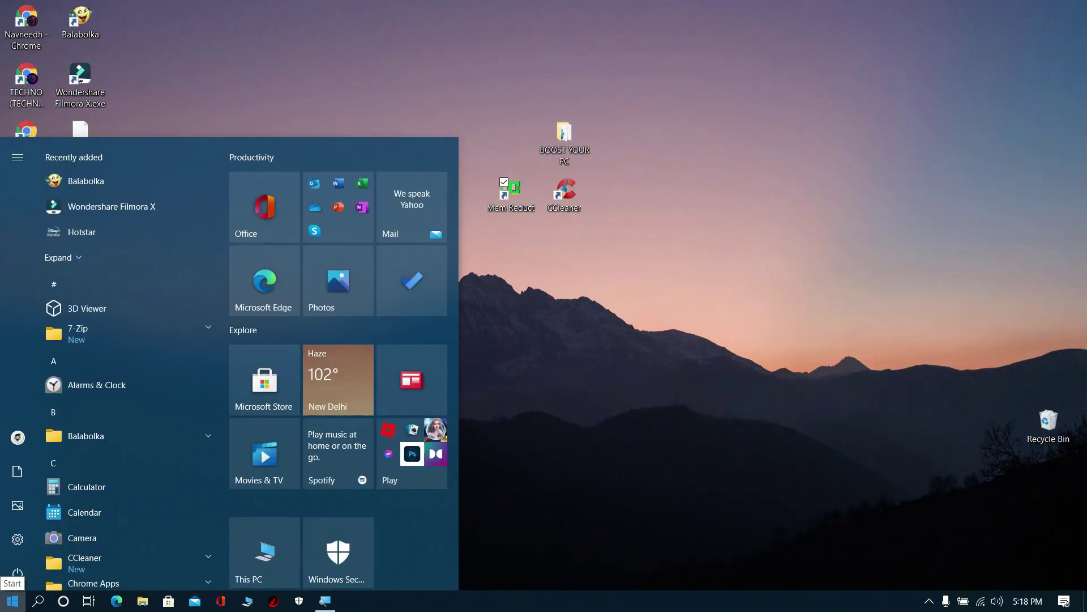
# Run Disk Cleanup on drive C: and permanently delete the checked junk categories, up to 1.24 GB.
pyautogui.click(13, 600)
pyautogui.write('dis')
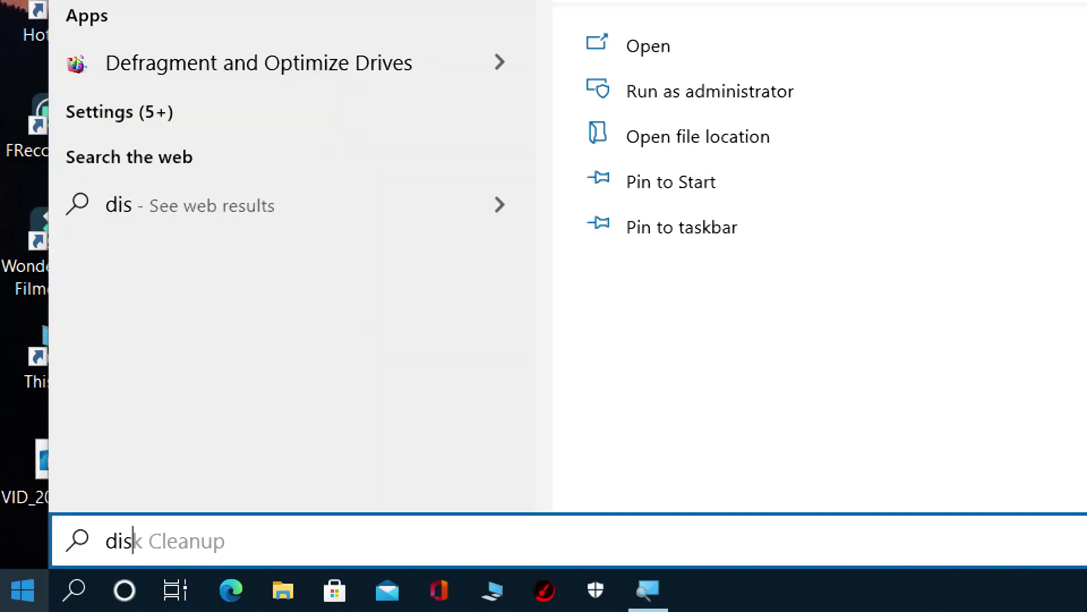
pyautogui.write('k c')
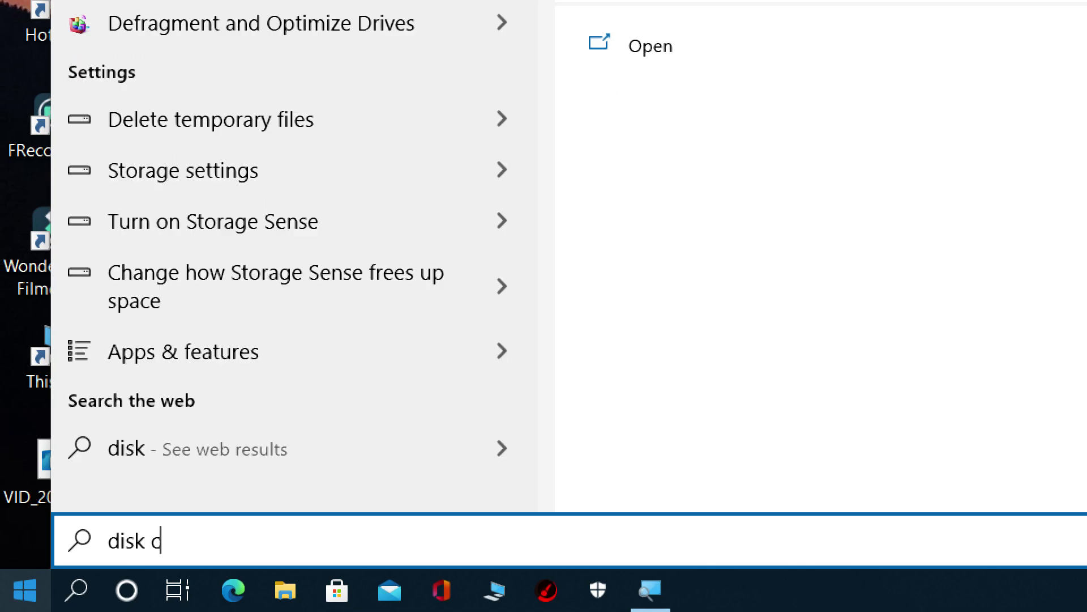
pyautogui.write('lenup')
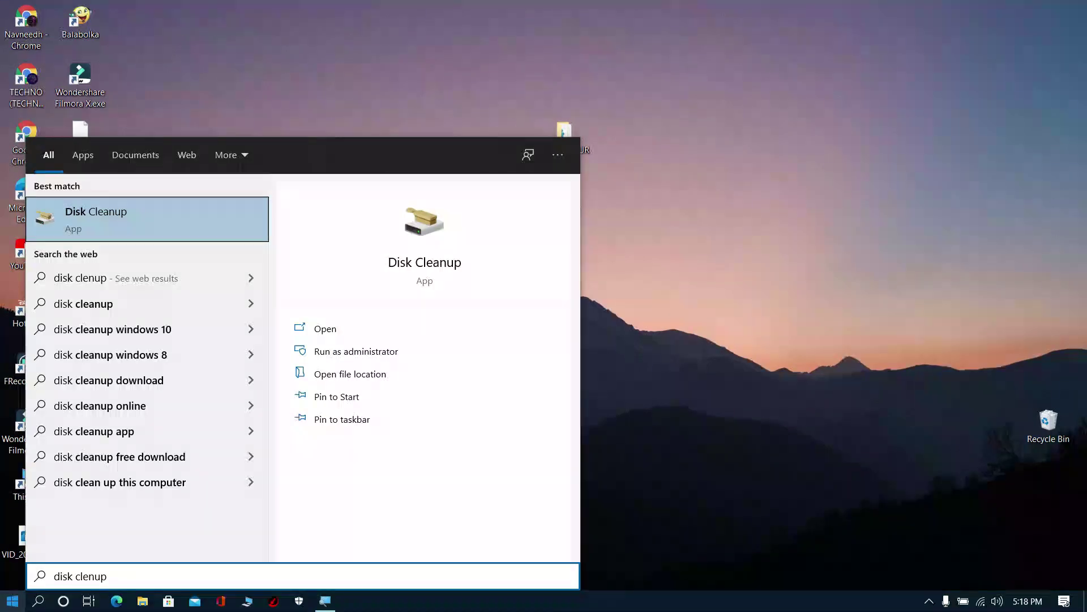
pyautogui.press('Return')
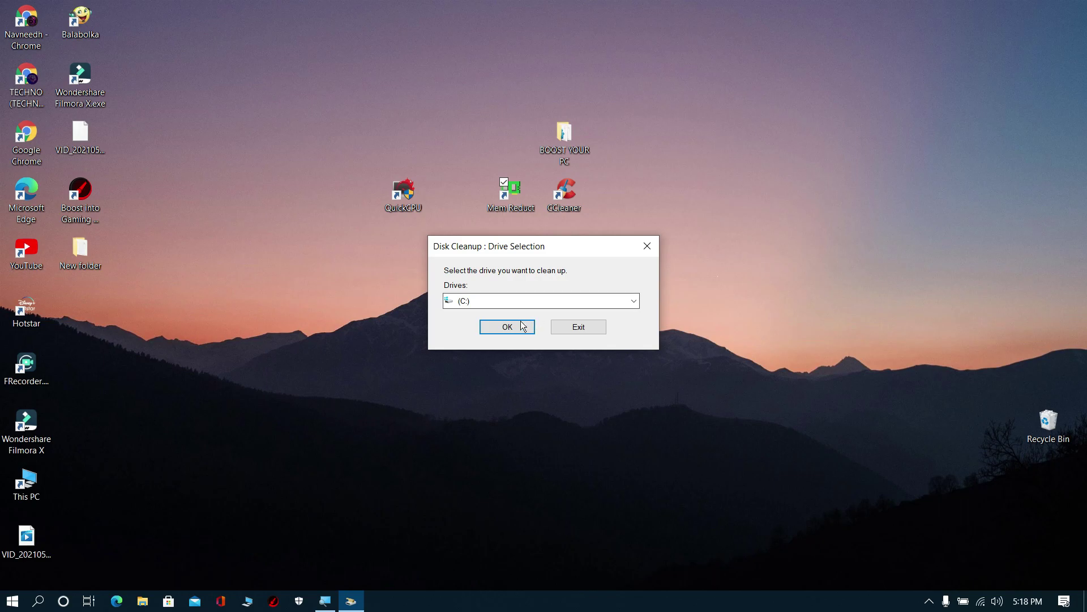
pyautogui.click(522, 326)
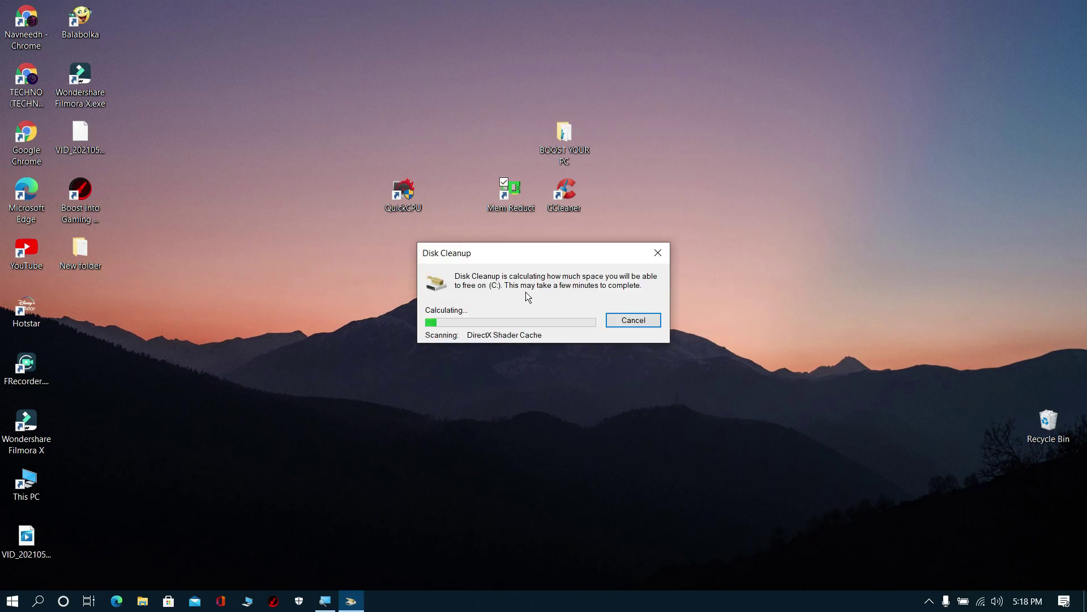
pyautogui.scroll(-1, 62, 168)
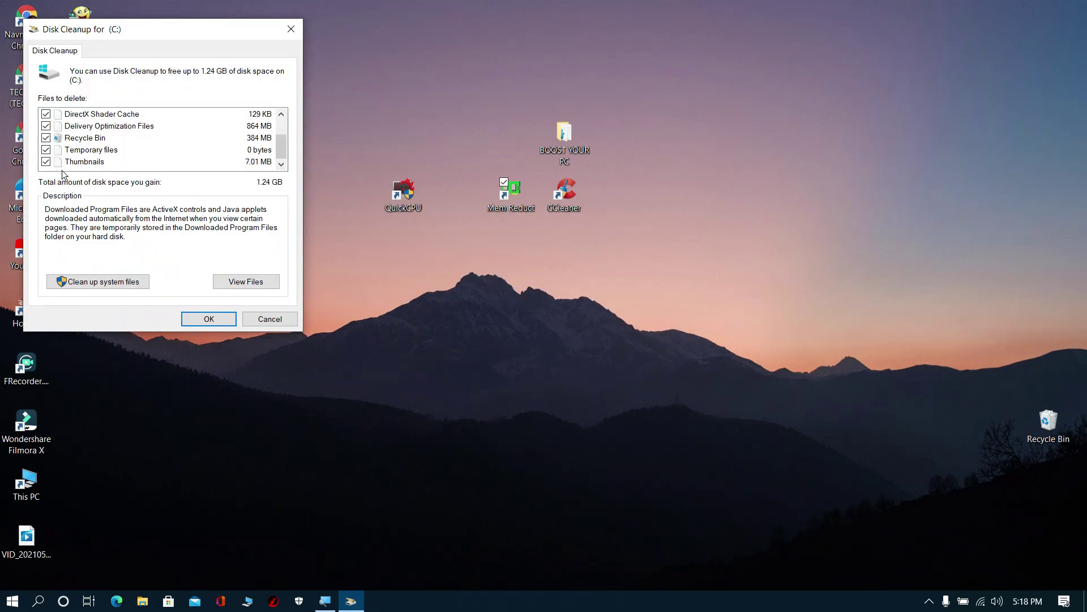
pyautogui.scroll(1, 153, 166)
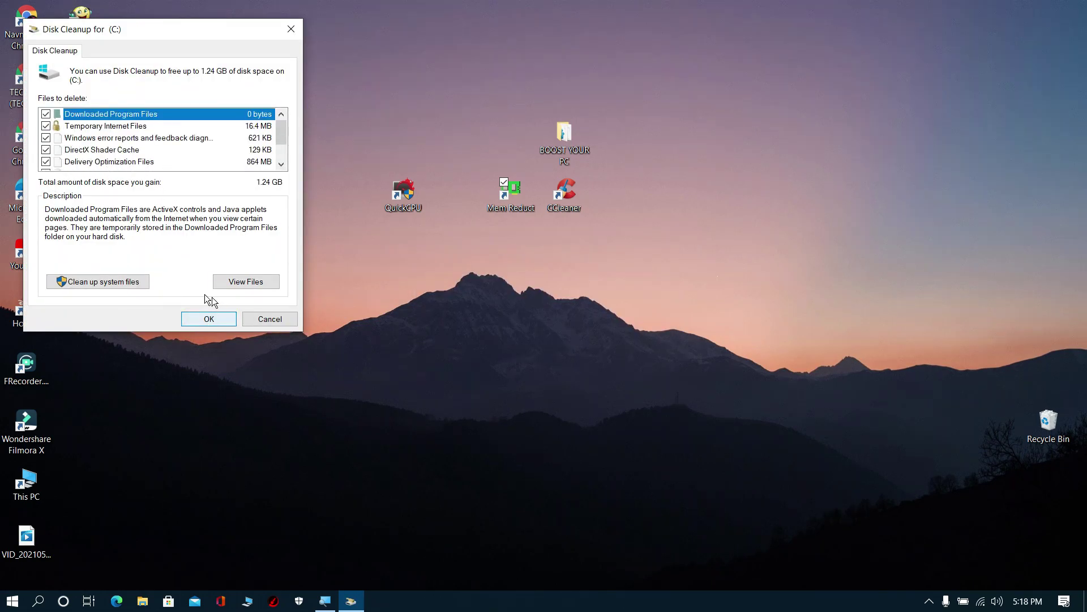
pyautogui.click(208, 321)
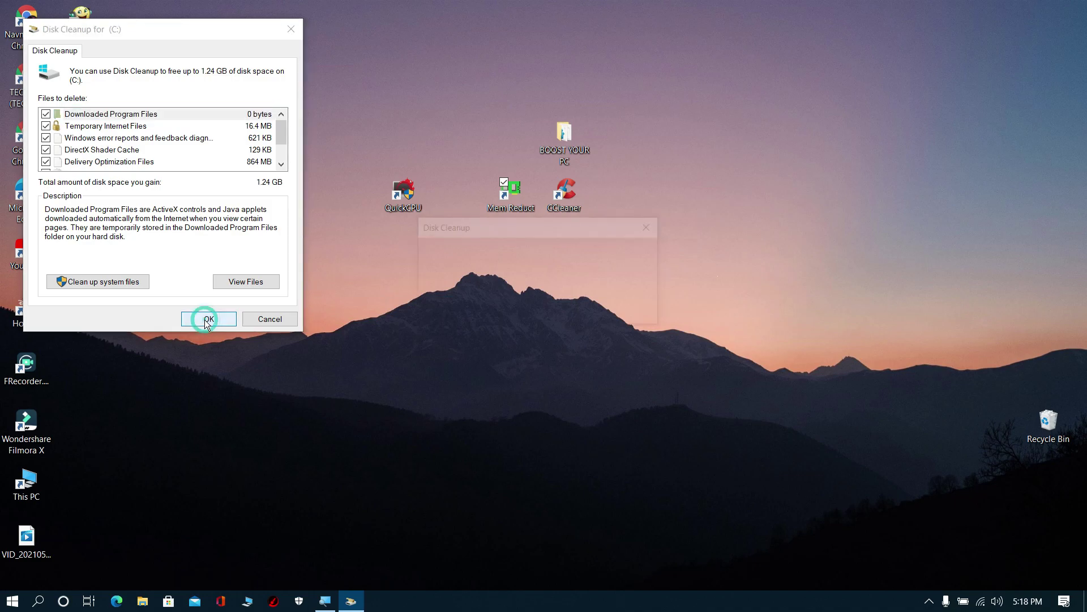
pyautogui.click(544, 311)
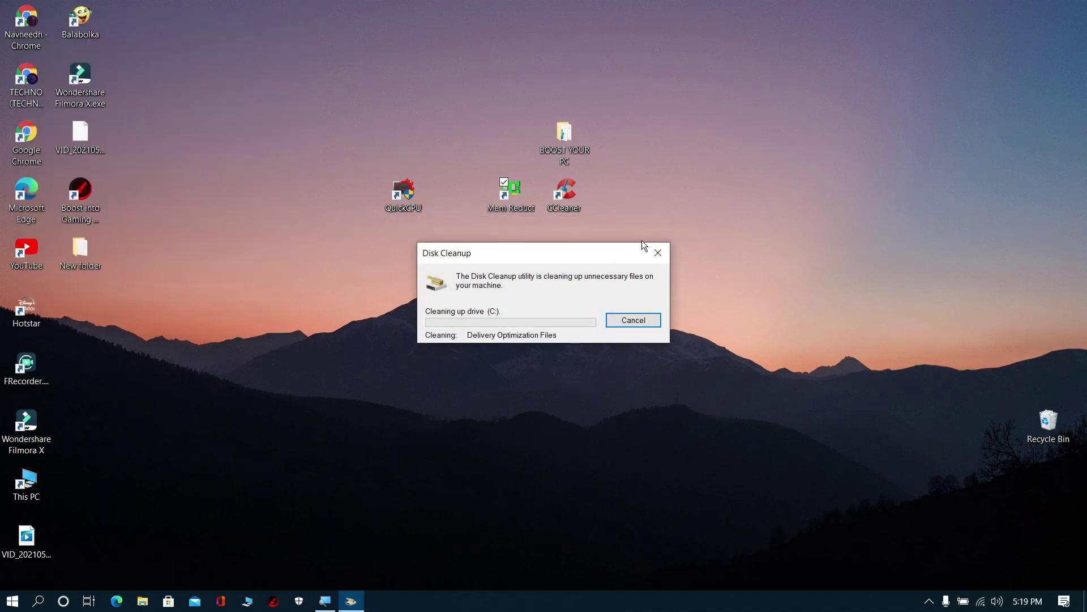
pyautogui.click(659, 253)
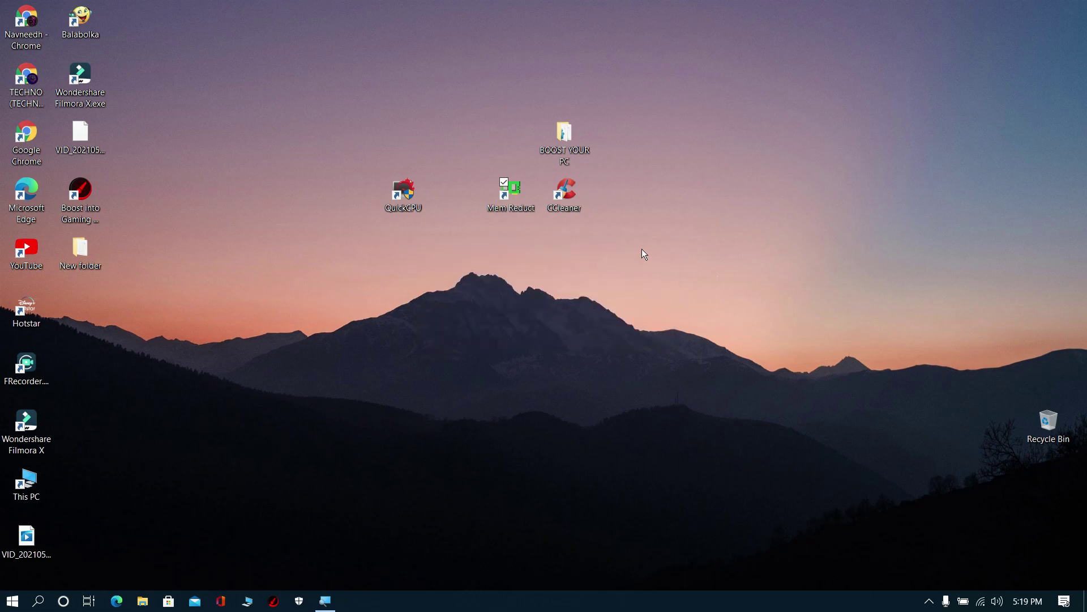
# Open Defragment and Optimize Drives via 'disk def' and start optimizing New Volume (D:).
pyautogui.click(13, 600)
pyautogui.moveTo(17, 472)
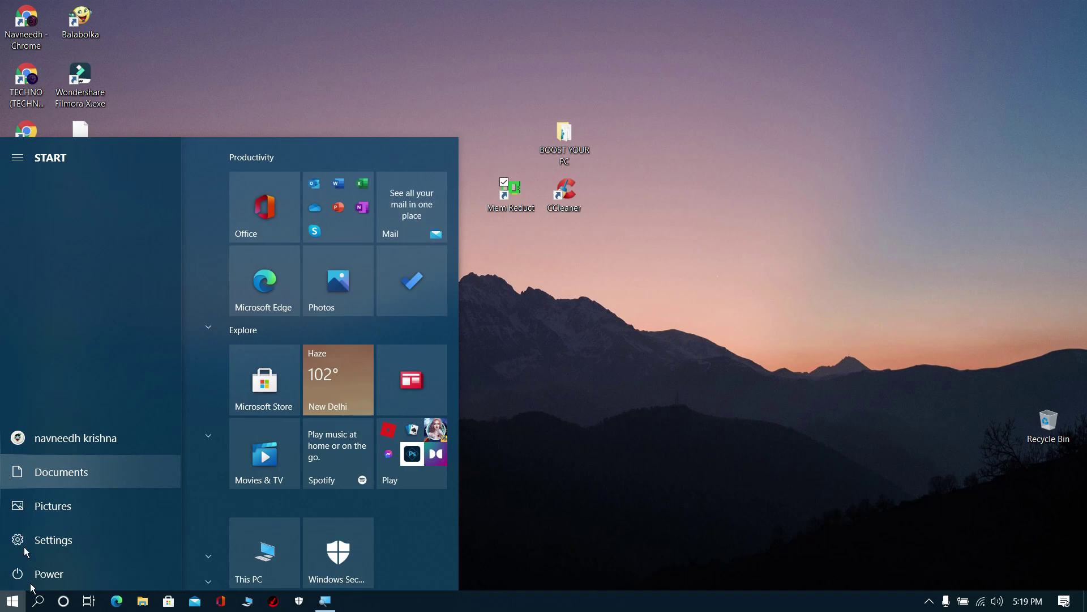
pyautogui.write('di')
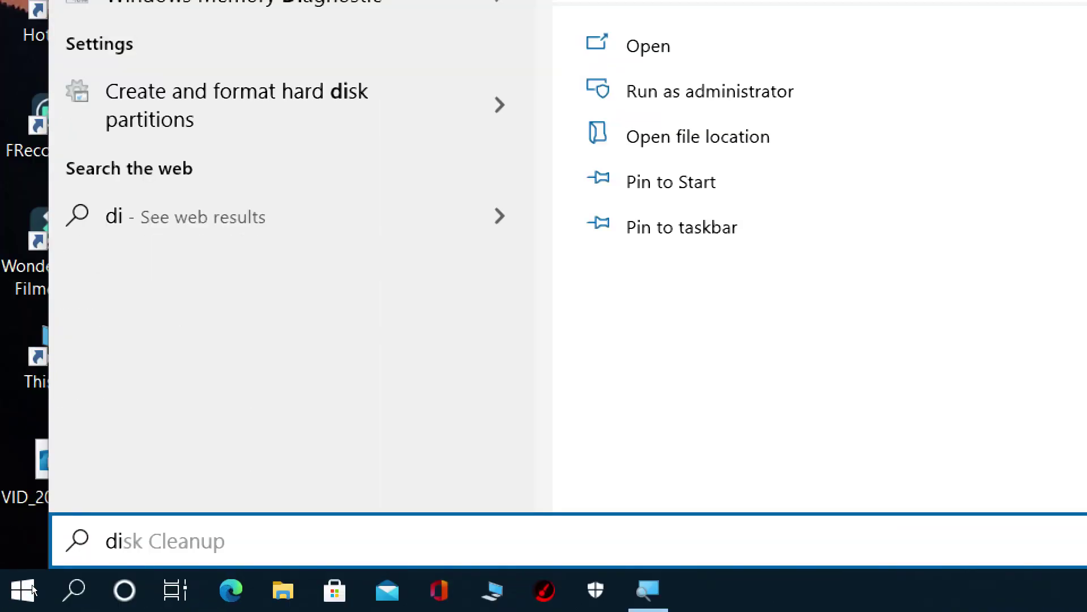
pyautogui.write('sk d')
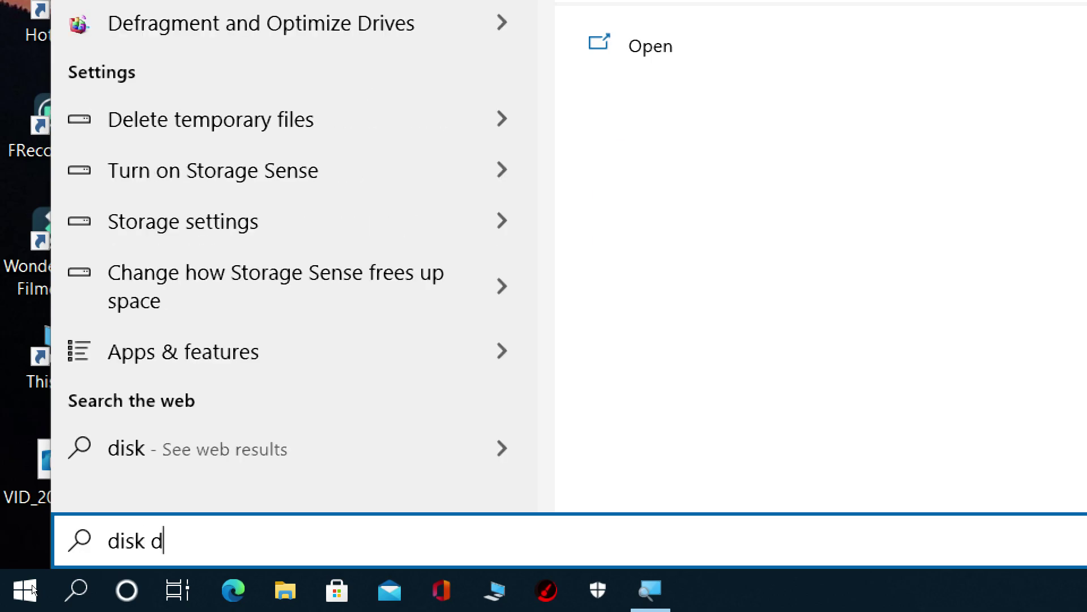
pyautogui.write('ef')
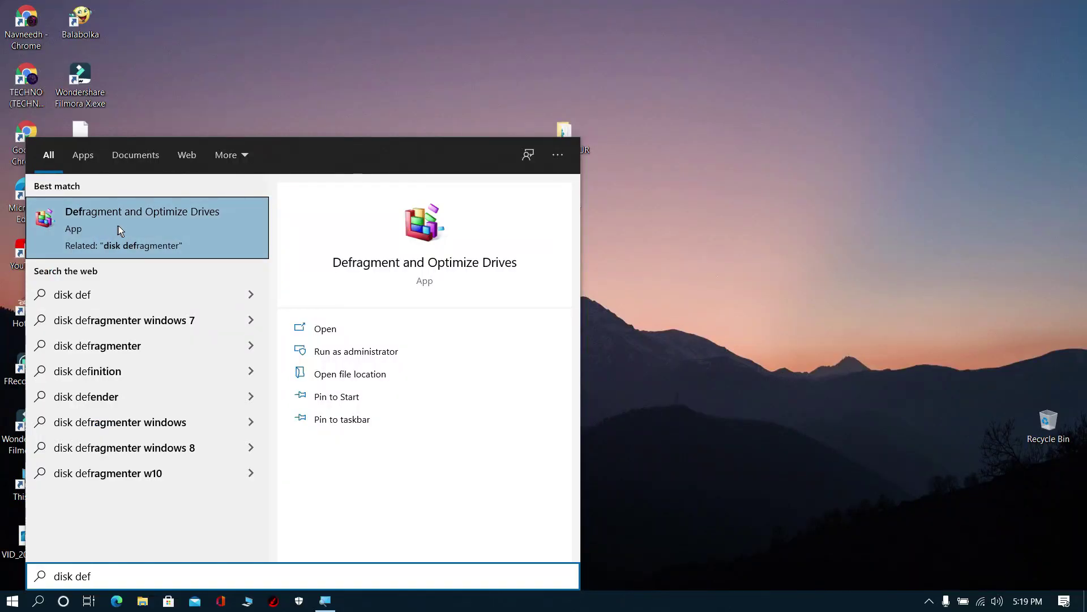
pyautogui.click(91, 222)
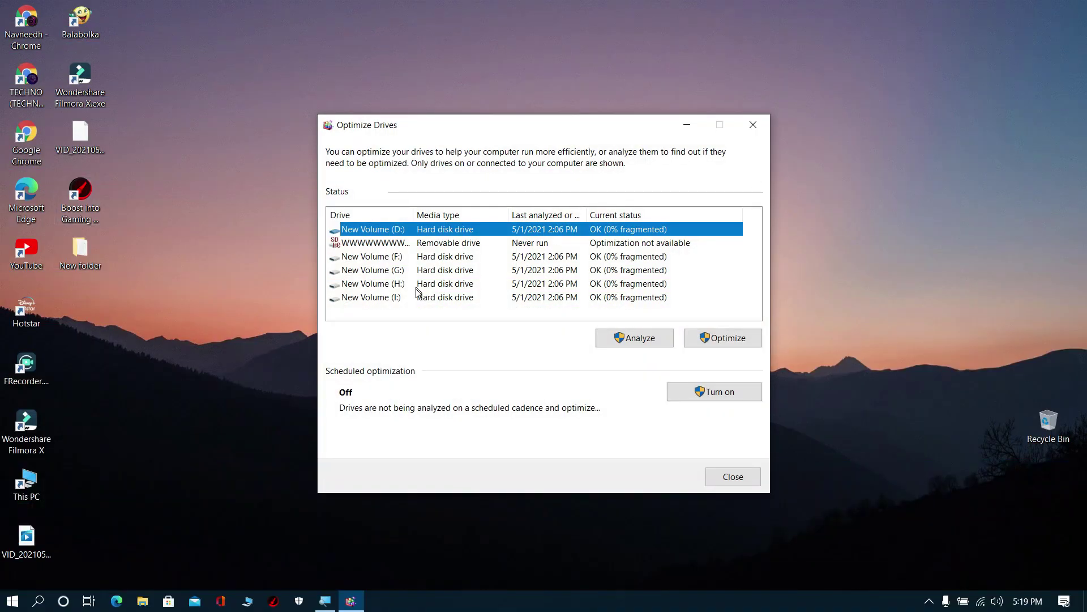
pyautogui.click(731, 340)
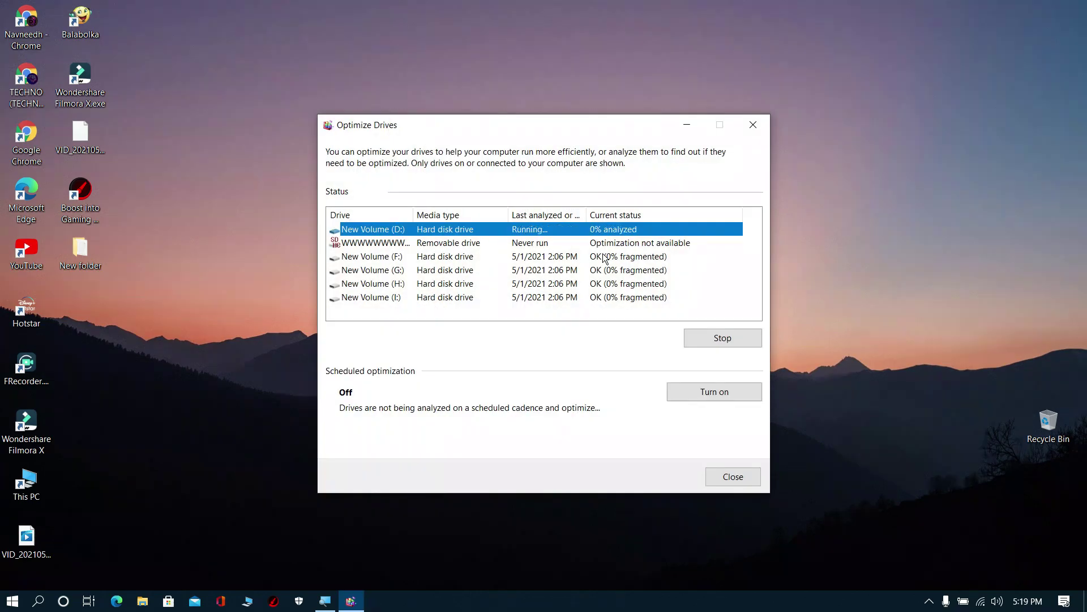
# Start optimizing volumes F:, G:, H: and I: one after another.
pyautogui.click(604, 258)
pyautogui.click(715, 341)
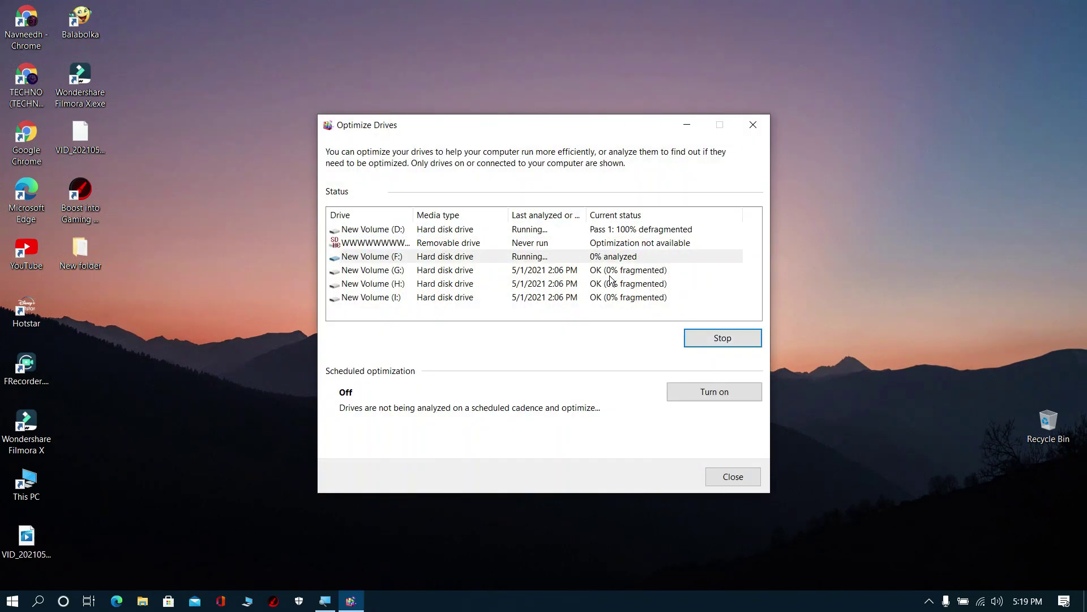
pyautogui.click(606, 270)
pyautogui.click(709, 339)
pyautogui.click(633, 287)
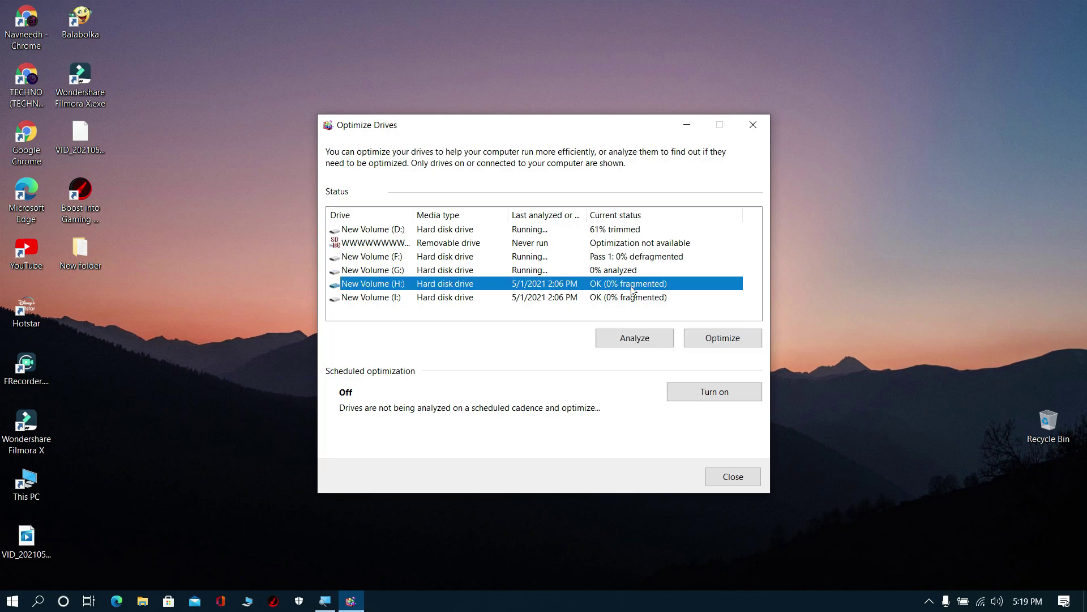
pyautogui.click(714, 344)
pyautogui.click(664, 299)
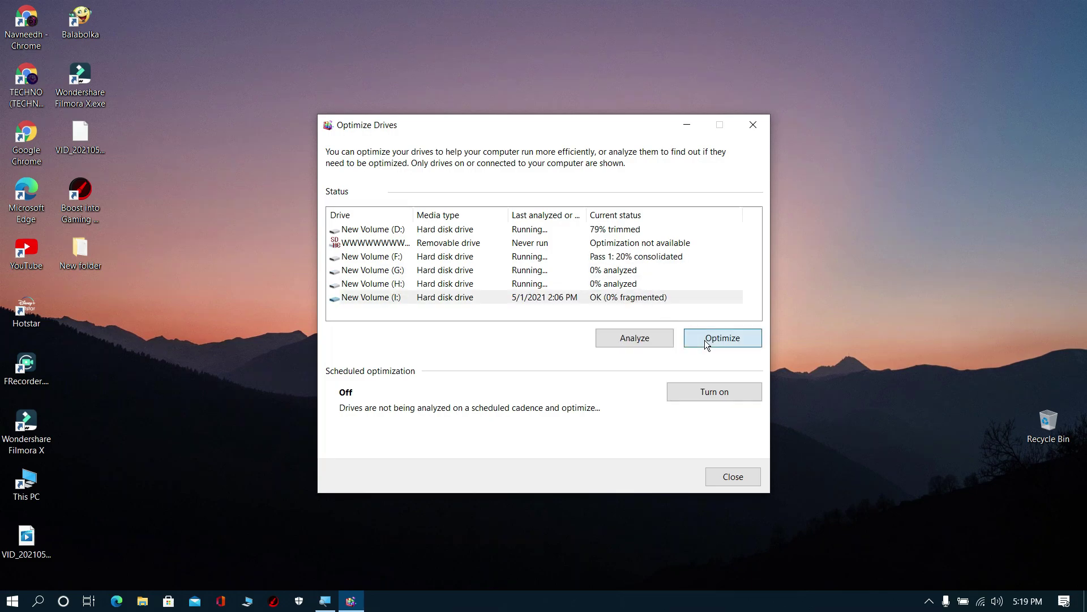
pyautogui.click(705, 339)
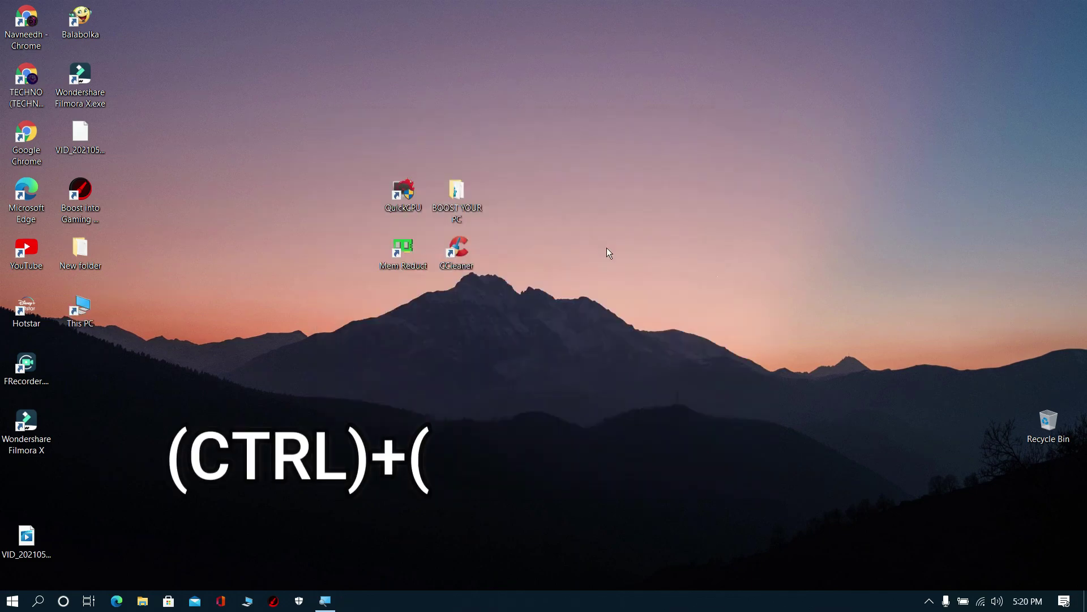
# Open Task Manager's Startup list maximized and disable CCleaner and Cortana at startup.
pyautogui.hotkey('ctrl', 'shift', 'Escape')
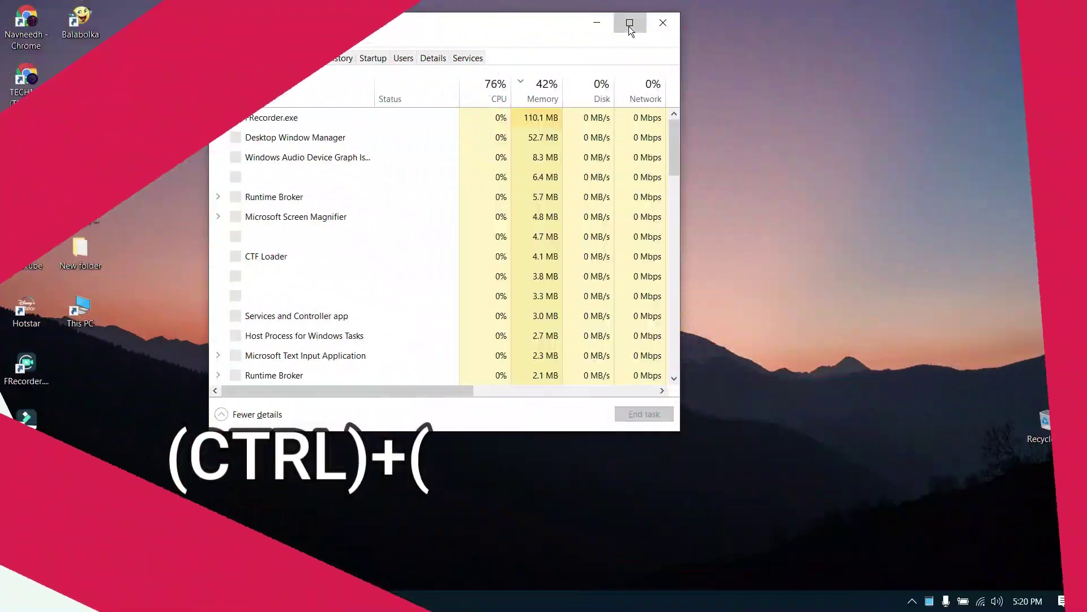
pyautogui.click(629, 23)
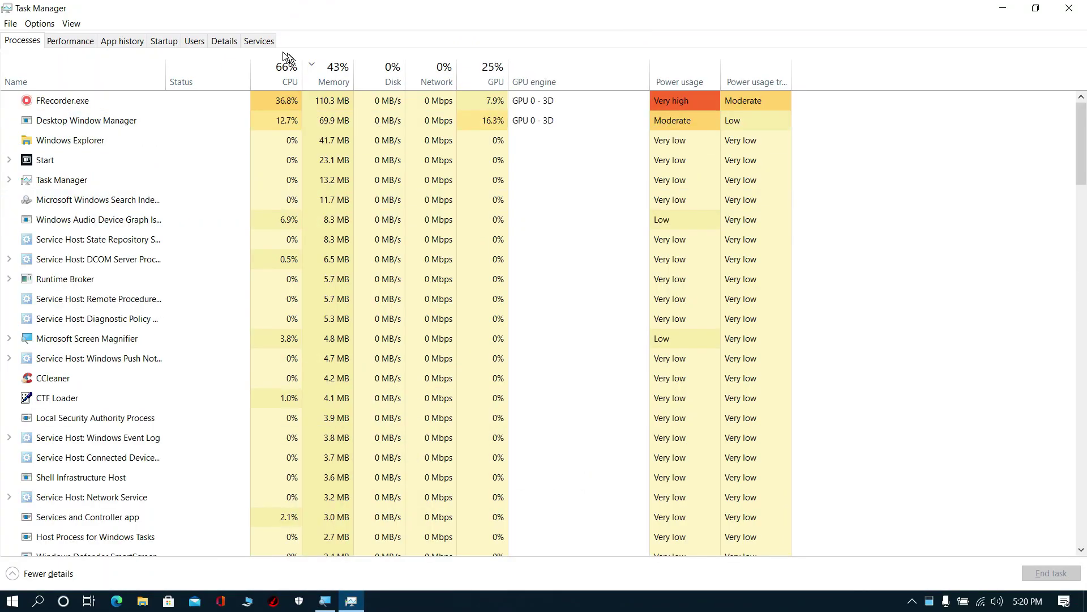
pyautogui.click(163, 41)
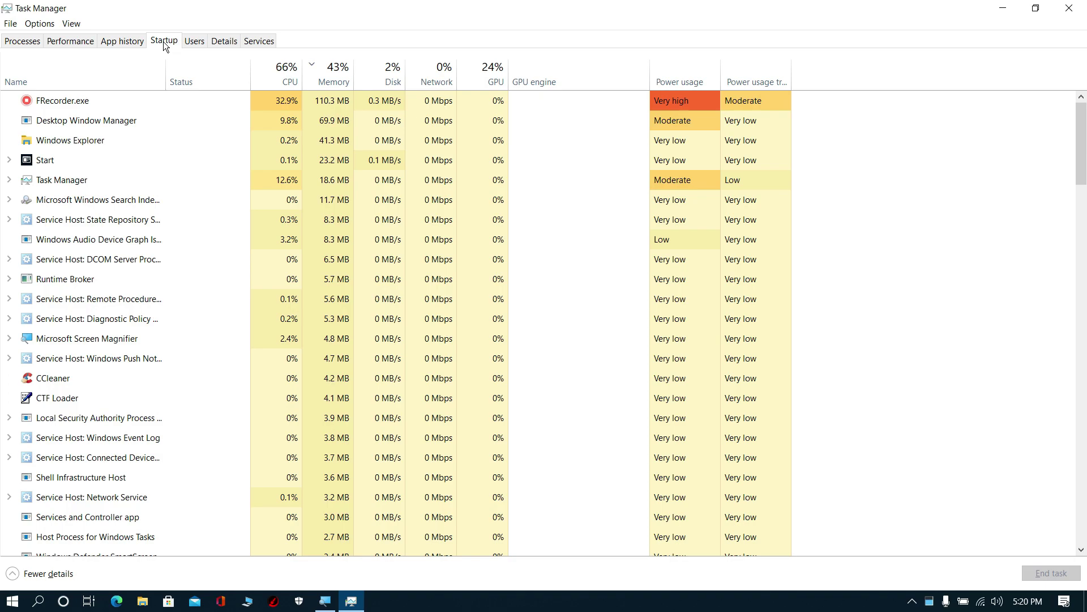
pyautogui.rightClick(209, 123)
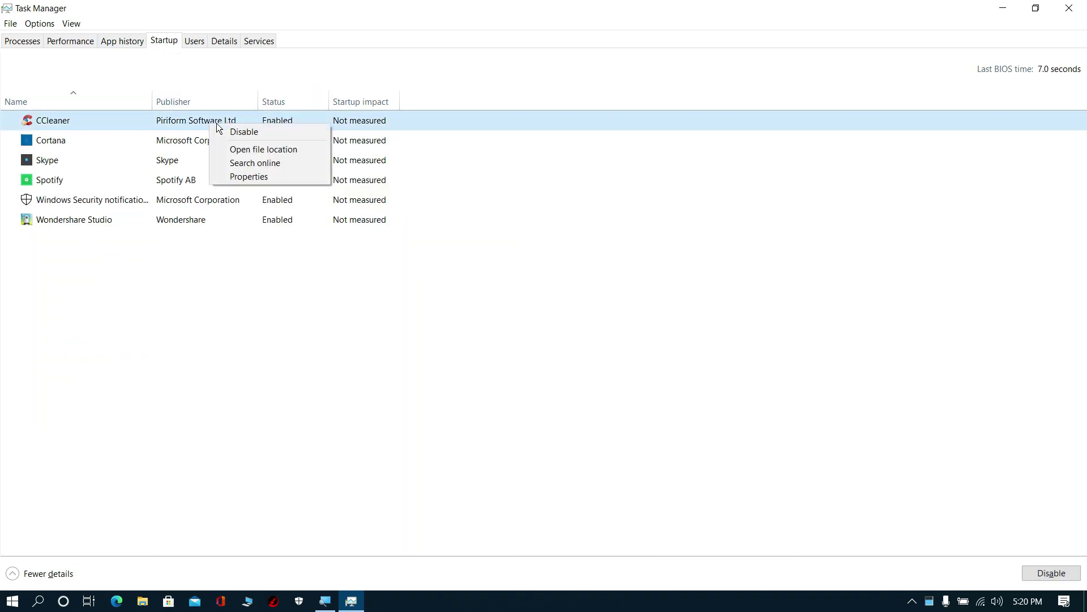
pyautogui.click(209, 145)
pyautogui.rightClick(209, 145)
pyautogui.click(215, 154)
# Disable Skype and Spotify from launching at startup.
pyautogui.rightClick(216, 158)
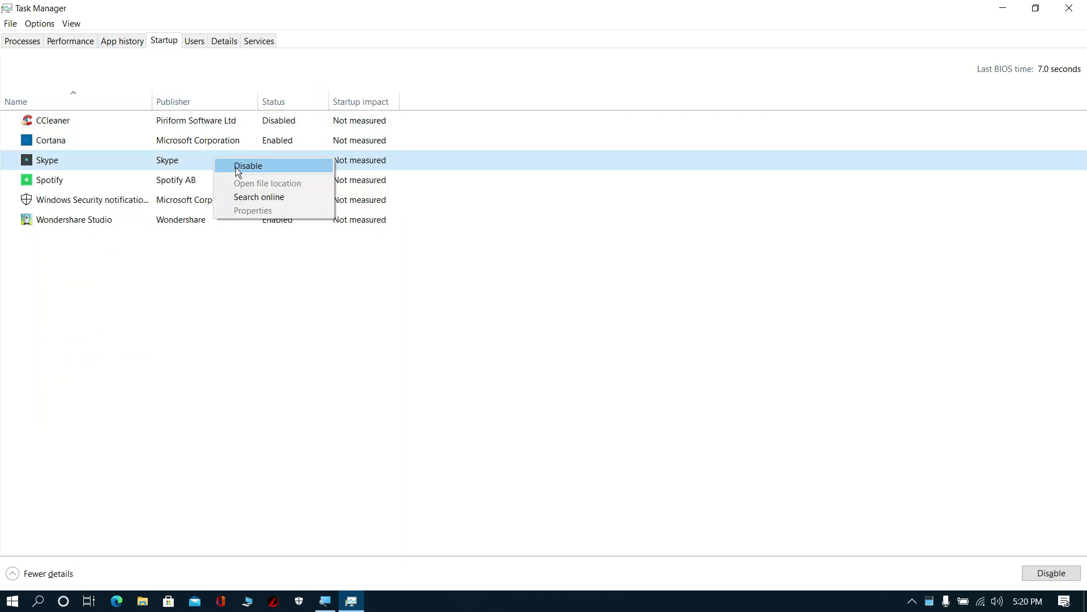
pyautogui.click(235, 166)
pyautogui.rightClick(221, 174)
pyautogui.click(230, 181)
pyautogui.rightClick(224, 190)
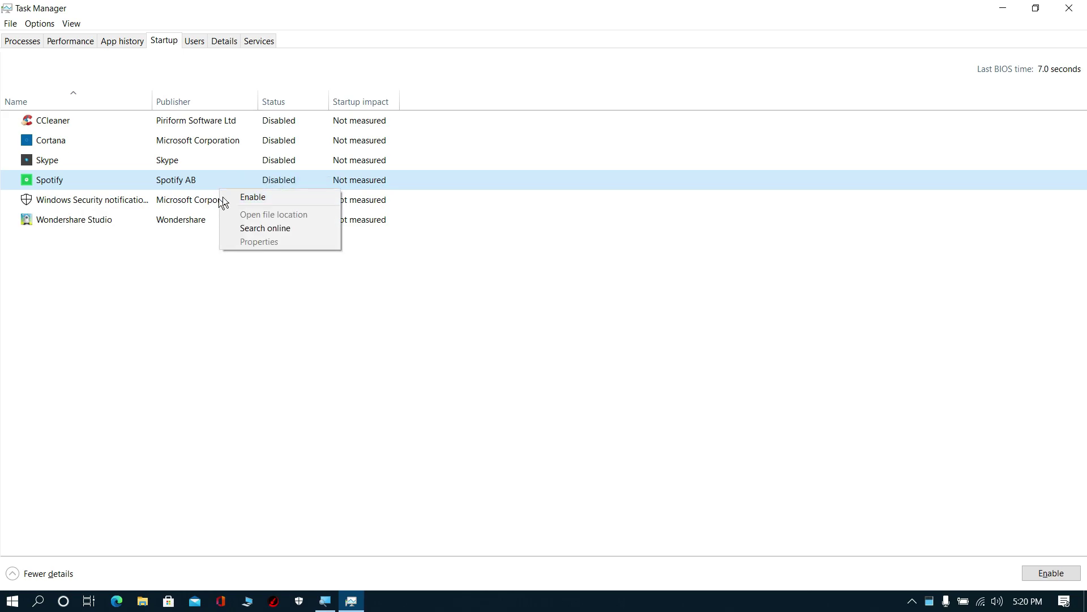
# Disable the Windows Security notification item and Wondershare Studio at startup.
pyautogui.rightClick(199, 200)
pyautogui.click(220, 205)
pyautogui.rightClick(226, 201)
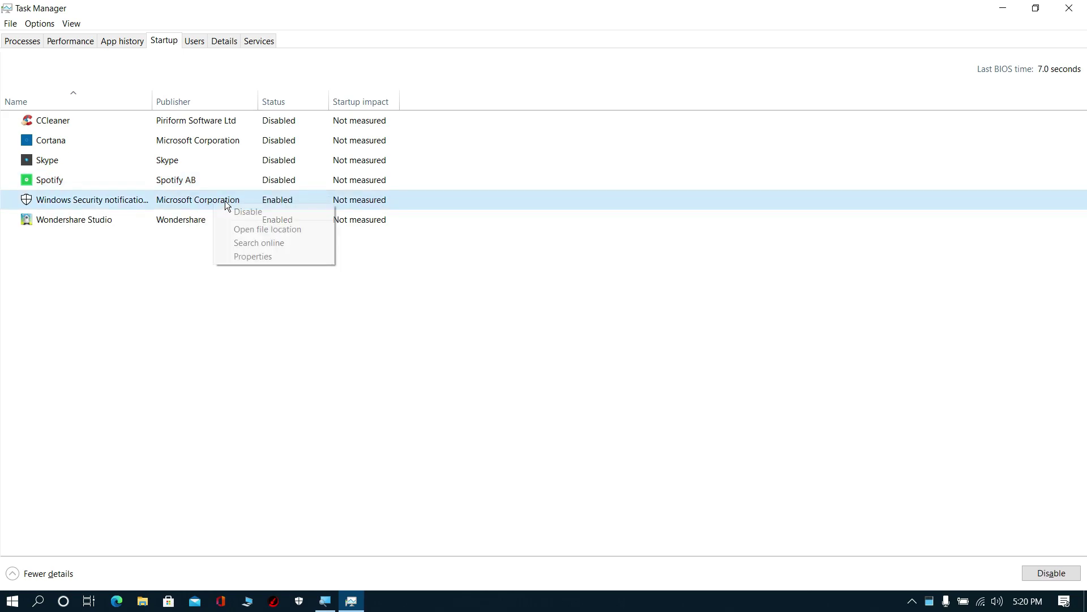
pyautogui.click(244, 213)
pyautogui.rightClick(205, 218)
pyautogui.click(233, 226)
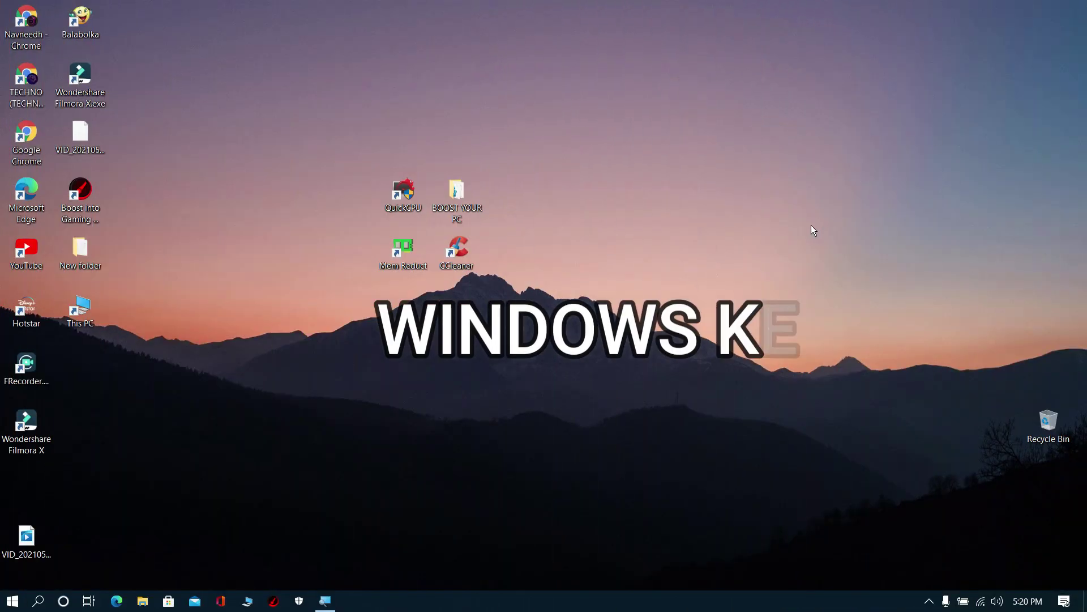
# Via msconfig, hide Microsoft services, disable all seven others, apply, and exit without restarting.
pyautogui.press('super+r')
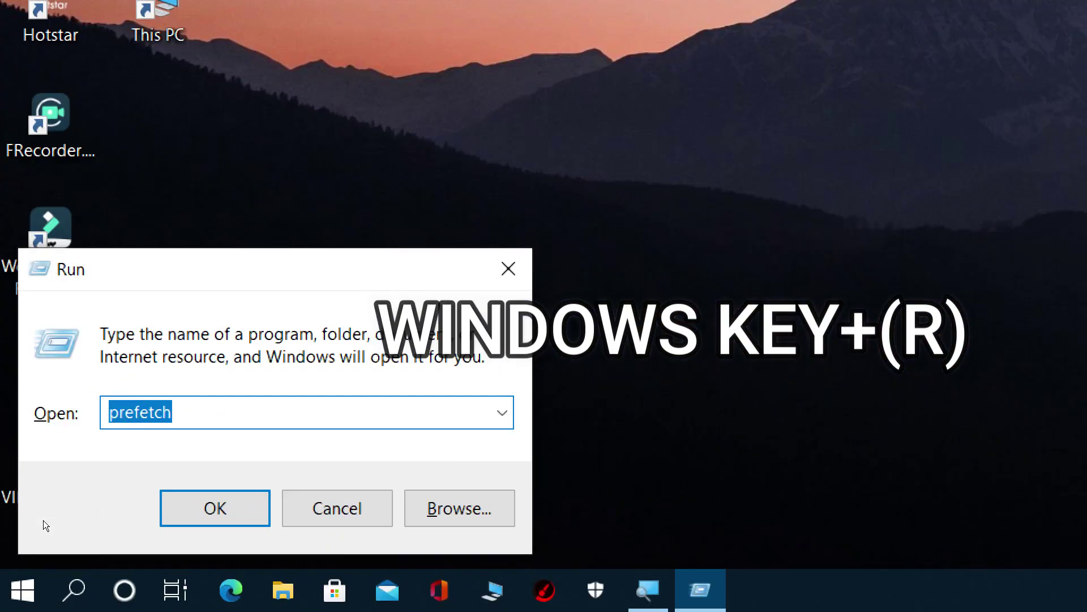
pyautogui.write('mscon')
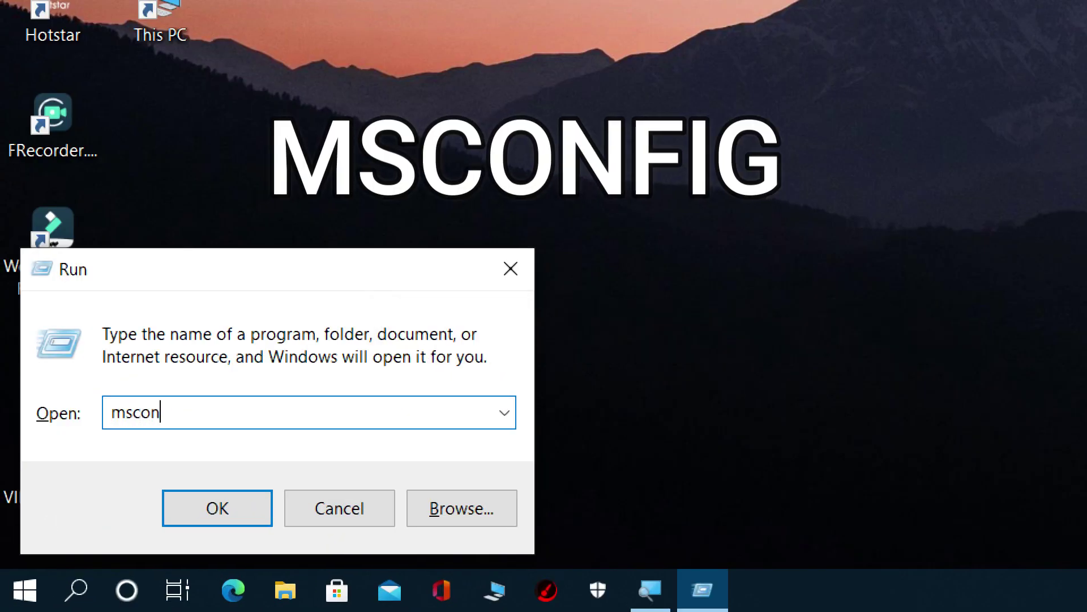
pyautogui.write('fig')
pyautogui.press('Return')
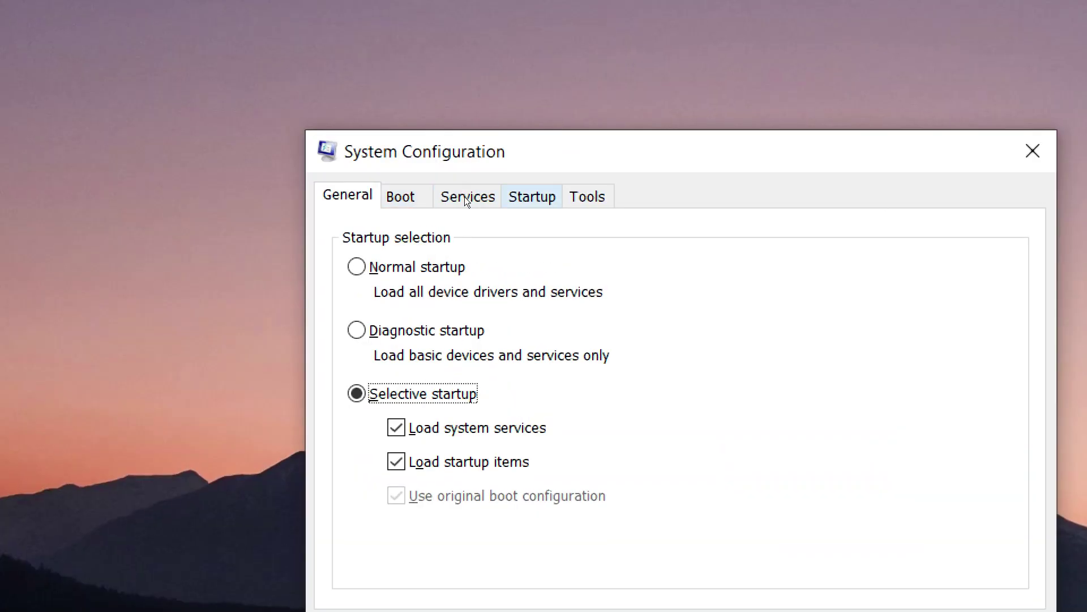
pyautogui.click(433, 196)
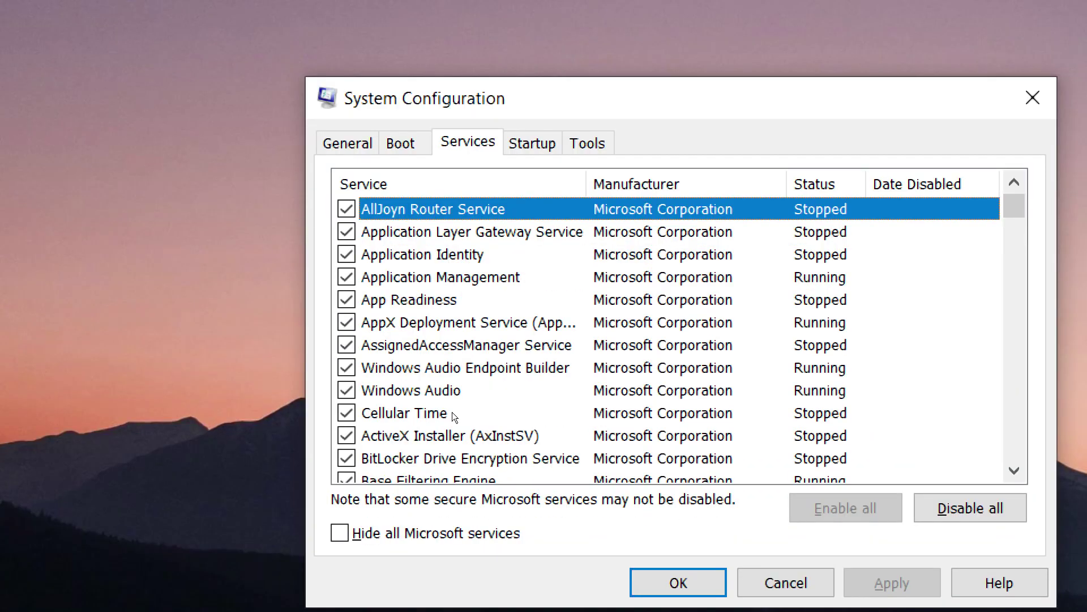
pyautogui.hotkey('alt', 'h')
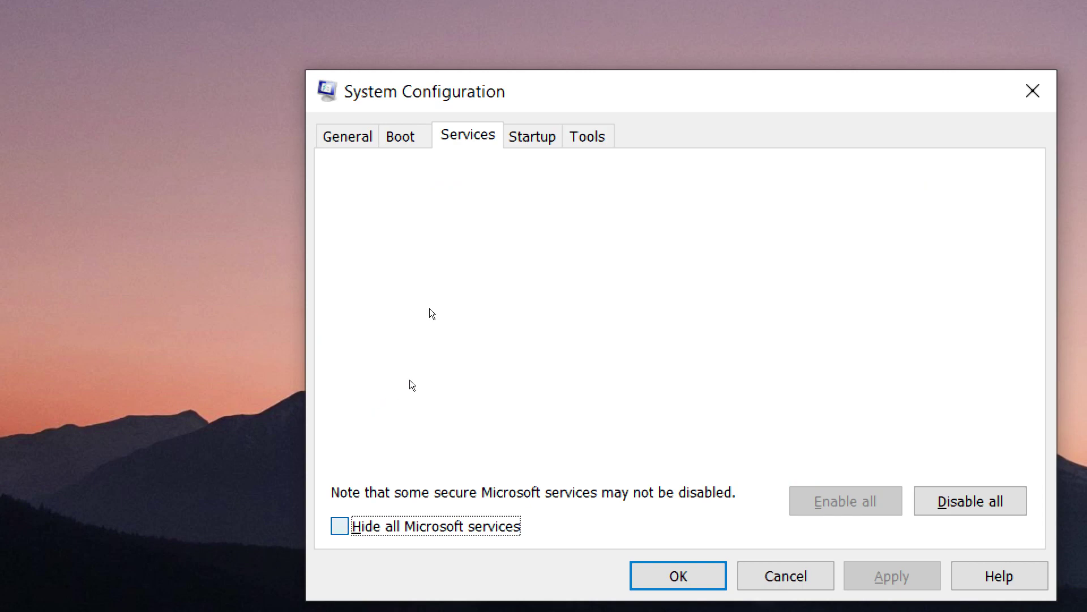
pyautogui.hotkey('alt', 'd')
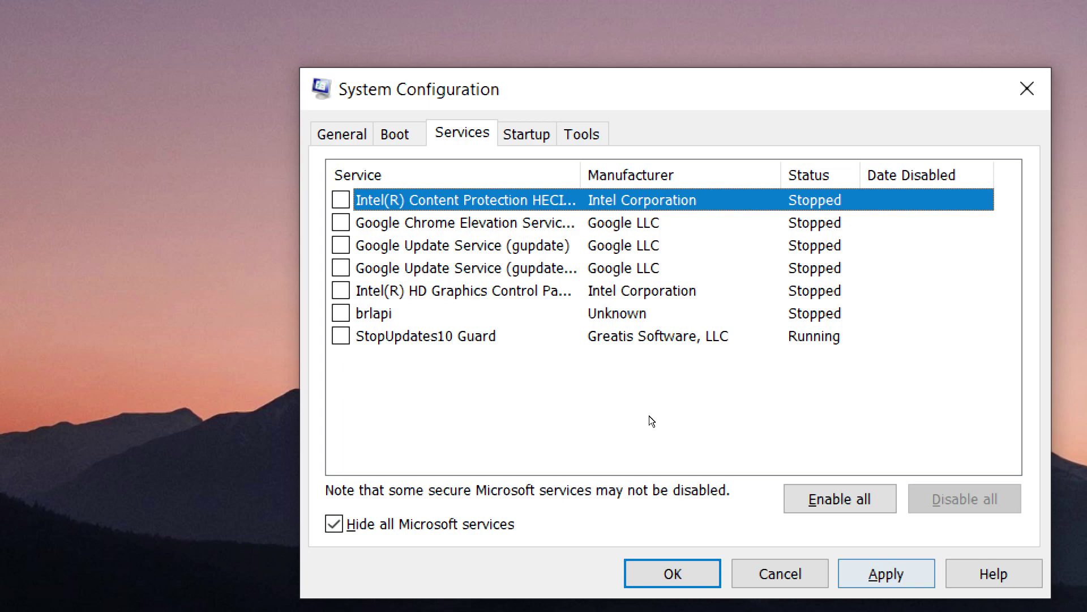
pyautogui.hotkey('alt', 'a')
pyautogui.press('Return')
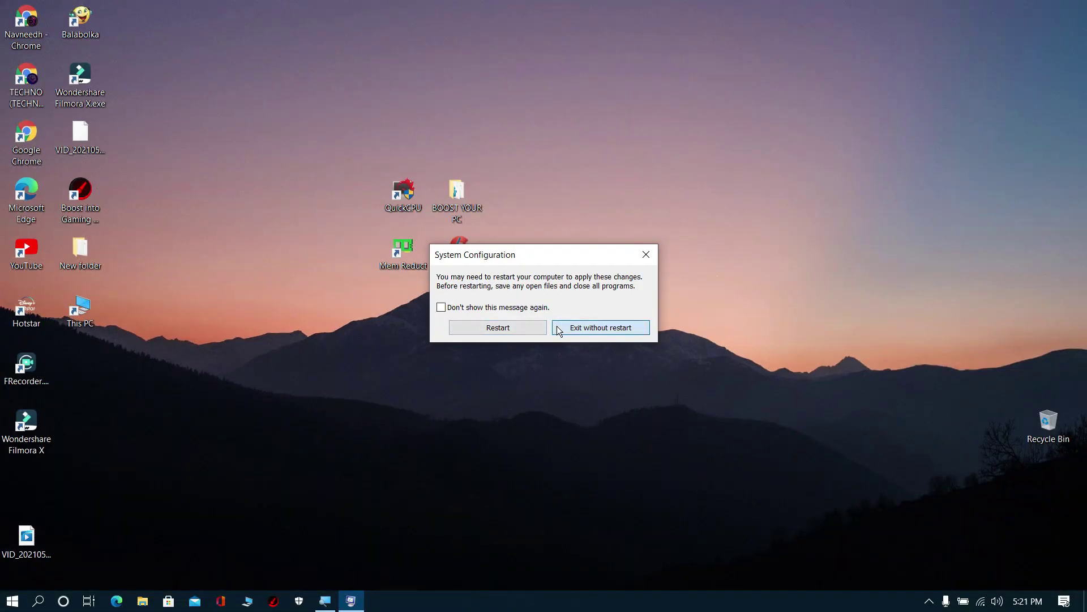
pyautogui.click(559, 329)
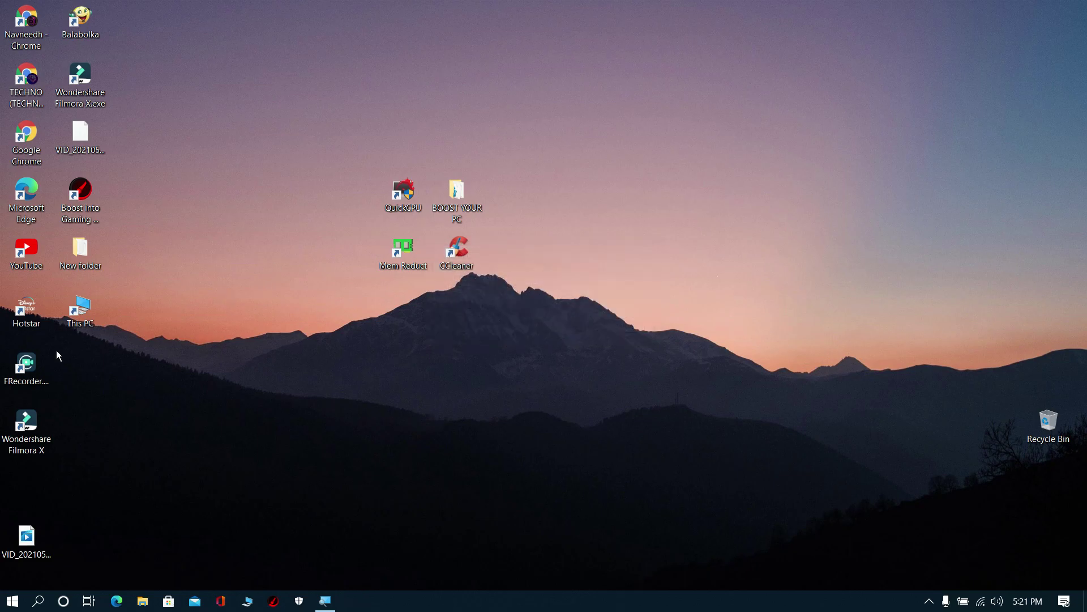
# Search Start for Background apps and switch 'Let apps run in the background' Off.
pyautogui.press('super')
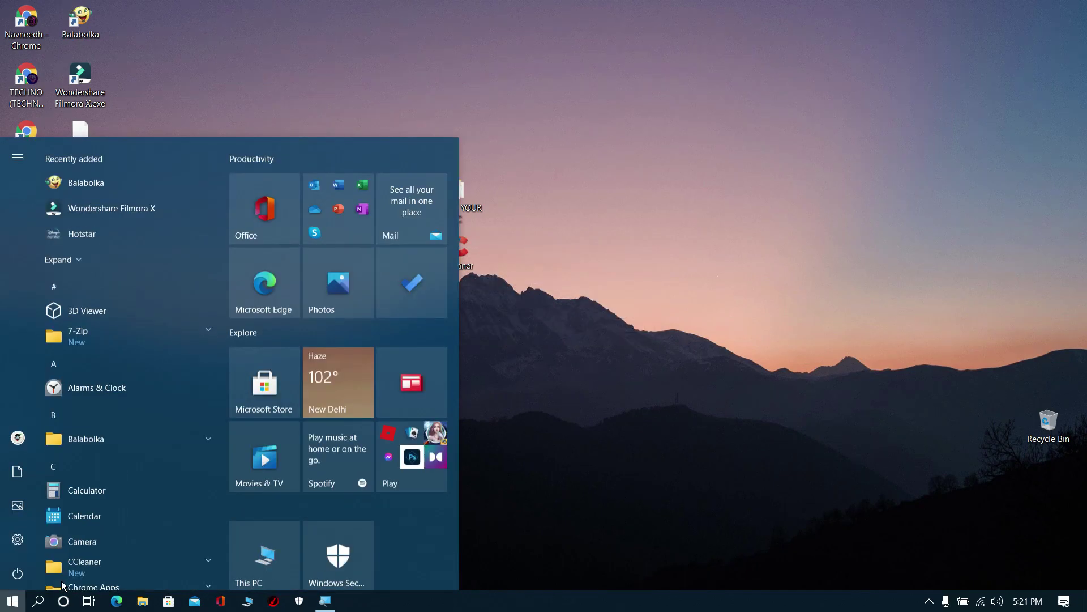
pyautogui.write('a')
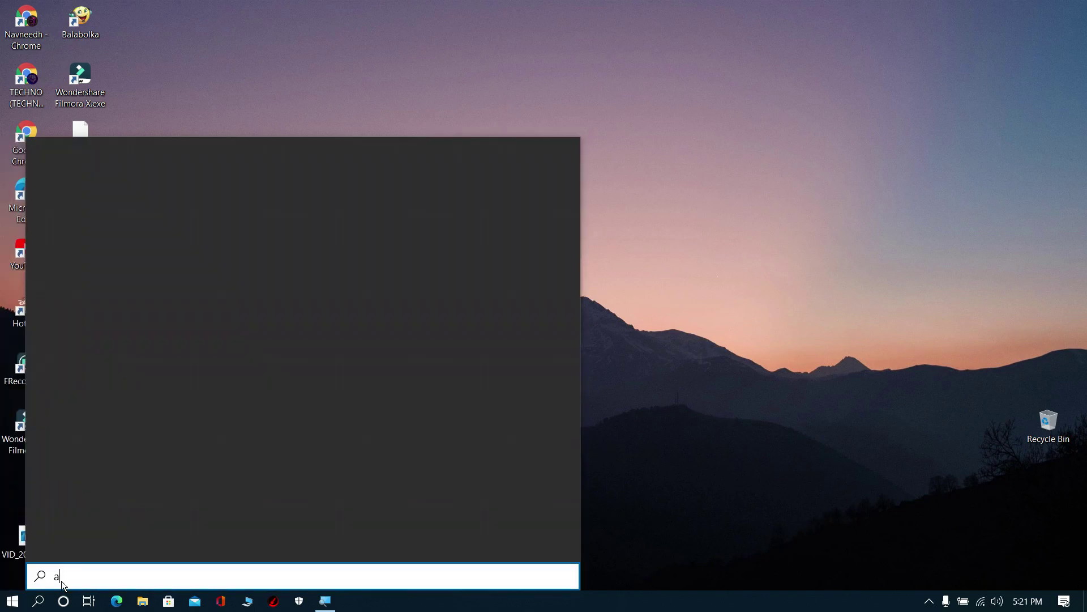
pyautogui.press('BackSpace')
pyautogui.write('backgr')
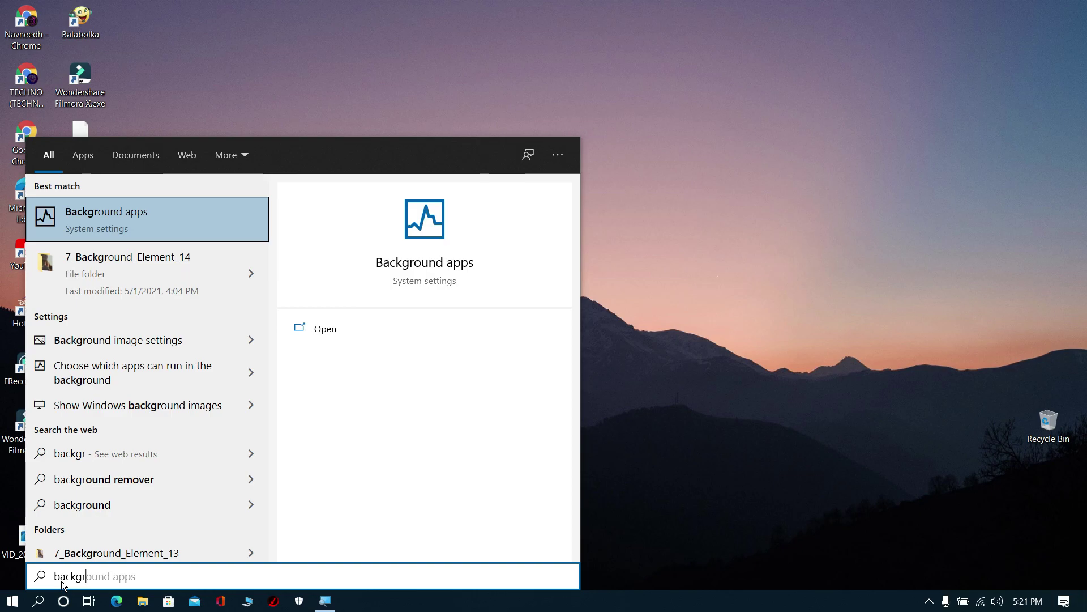
pyautogui.press('Return')
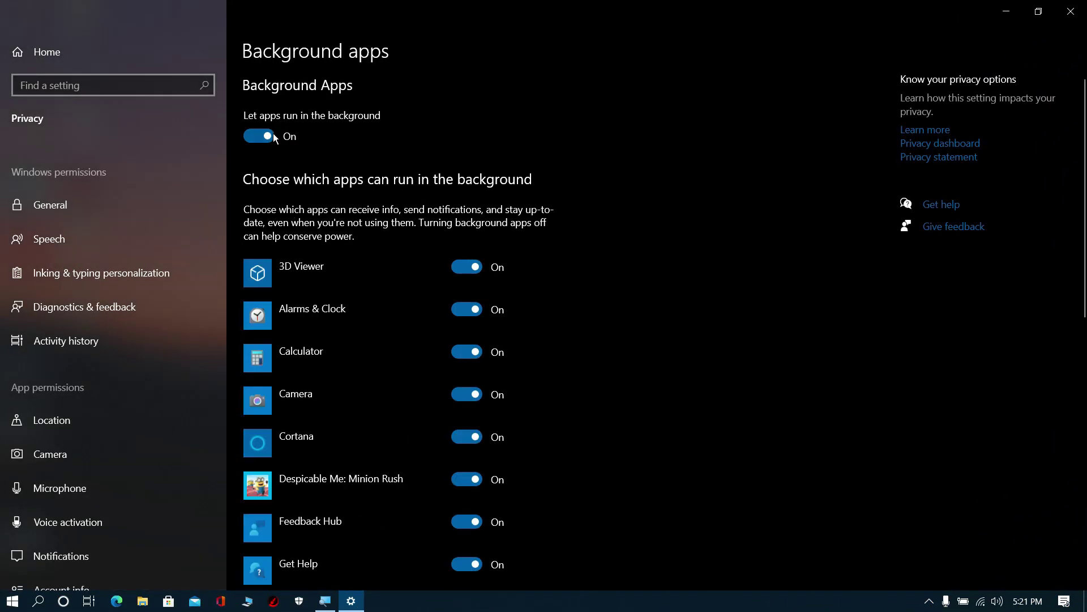
pyautogui.click(269, 135)
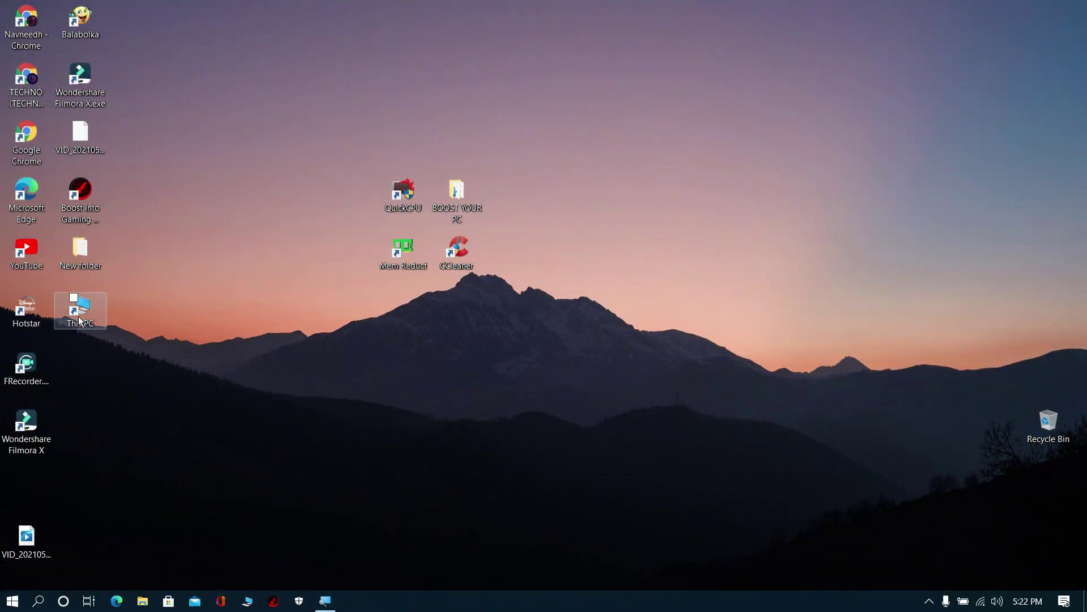
# From This PC's properties, set Performance visual effects to Adjust for best performance and confirm.
pyautogui.doubleClick(79, 319)
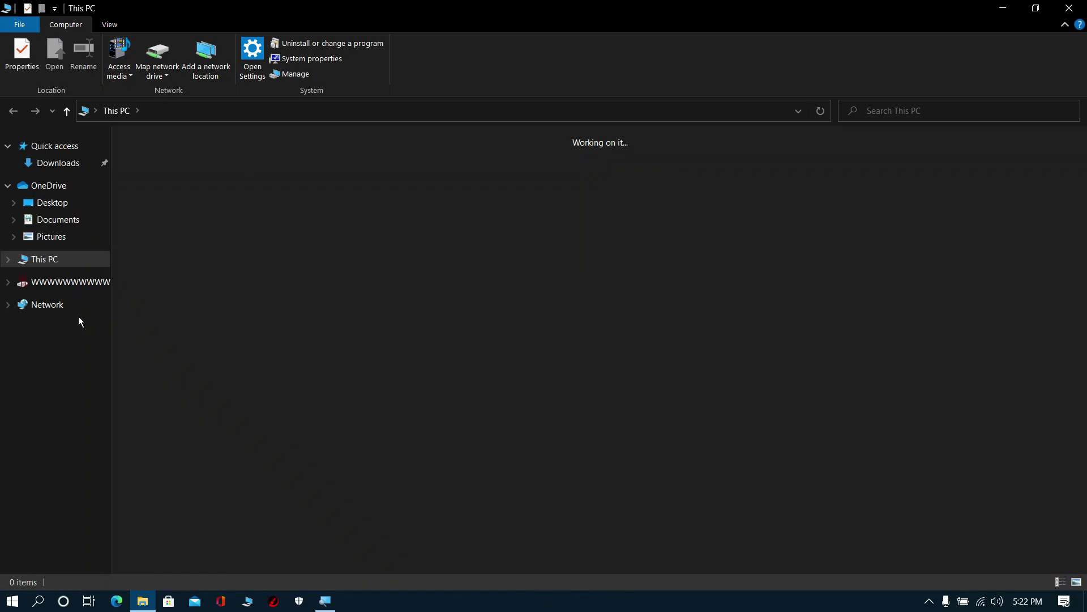
pyautogui.rightClick(569, 351)
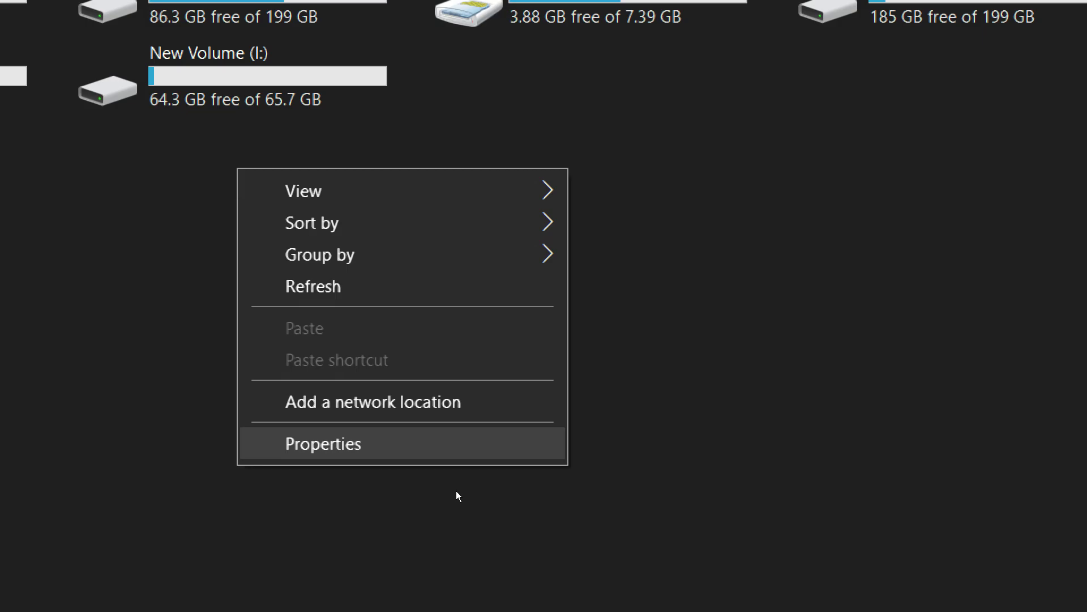
pyautogui.press('Return')
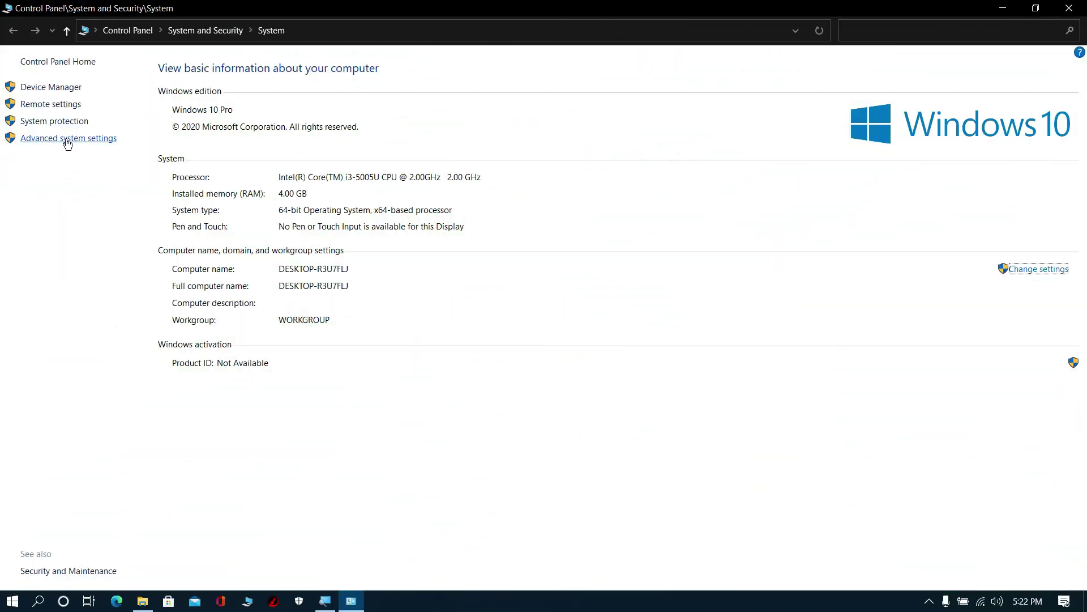
pyautogui.click(13, 140)
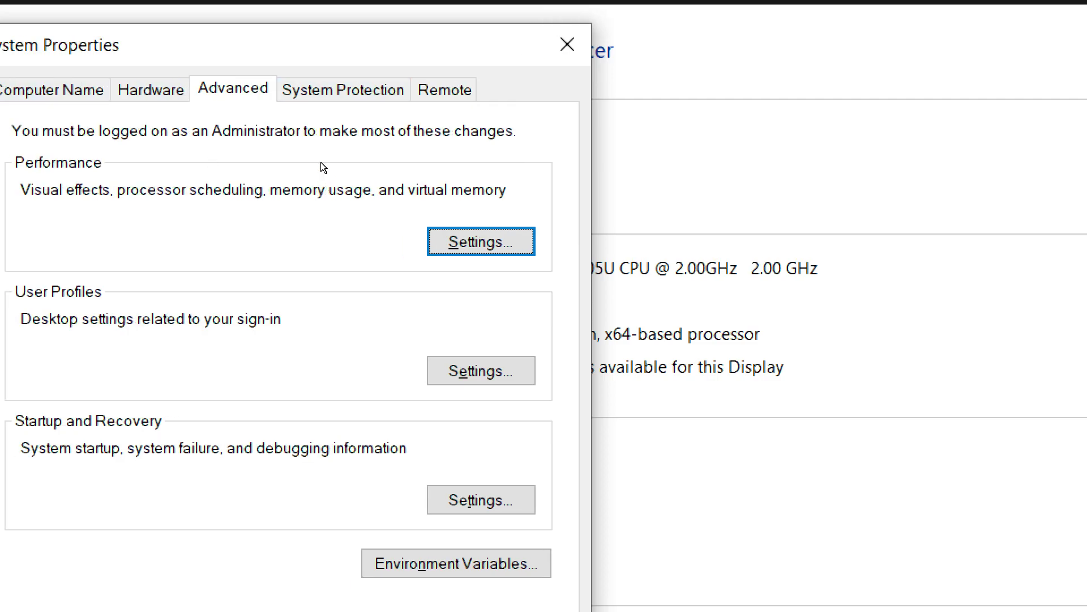
pyautogui.press('Return')
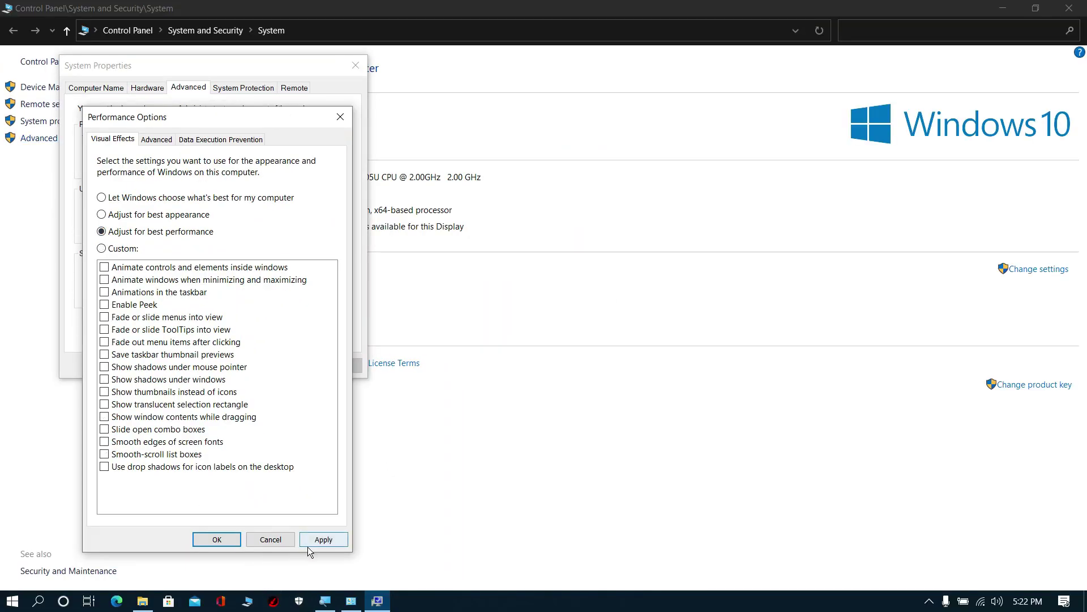
pyautogui.click(310, 541)
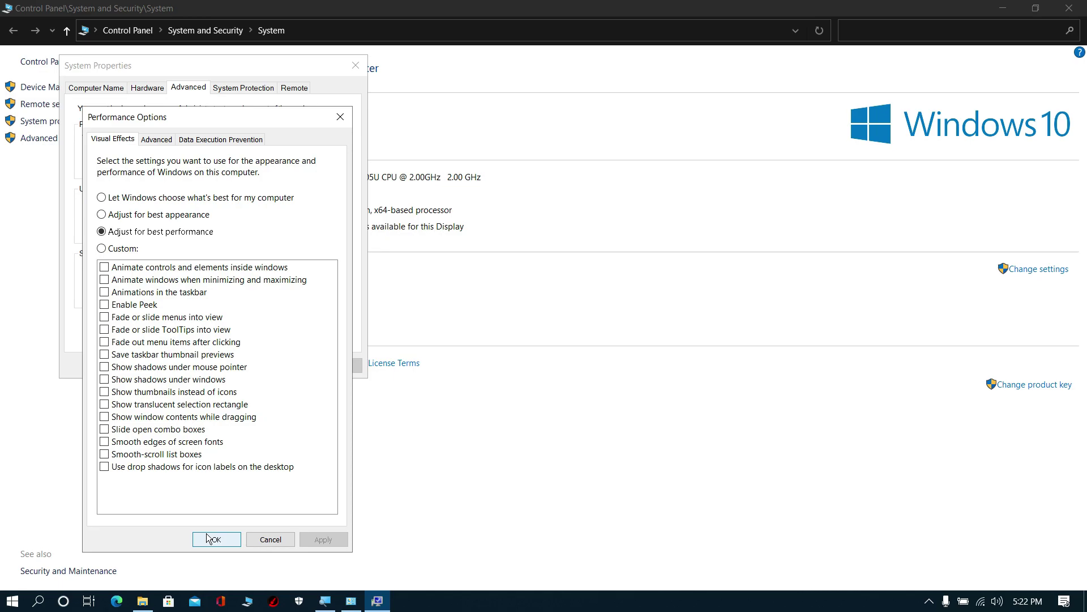
pyautogui.click(210, 539)
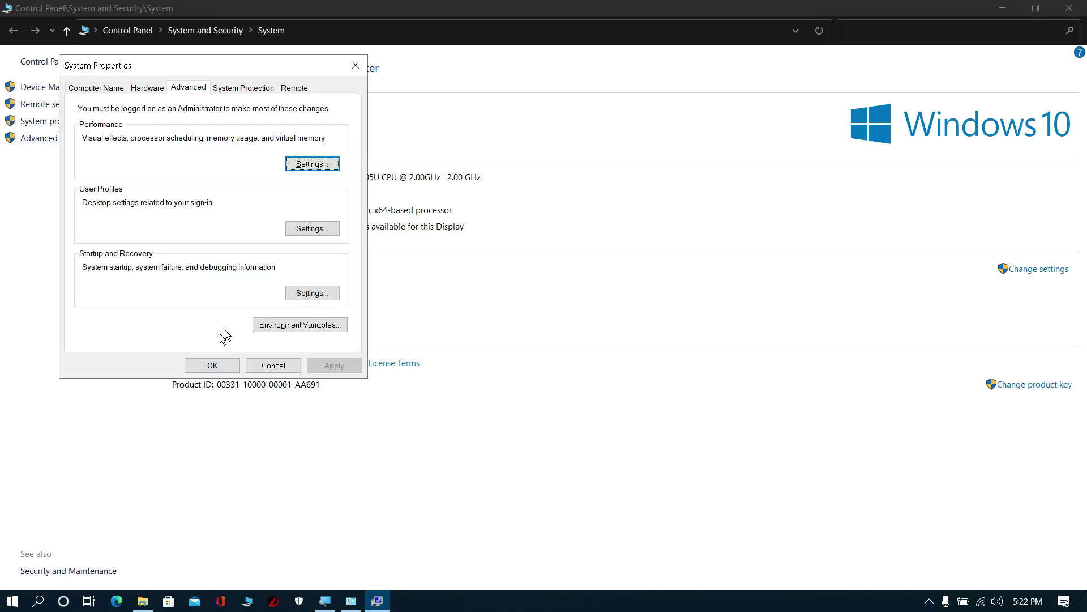
pyautogui.click(213, 364)
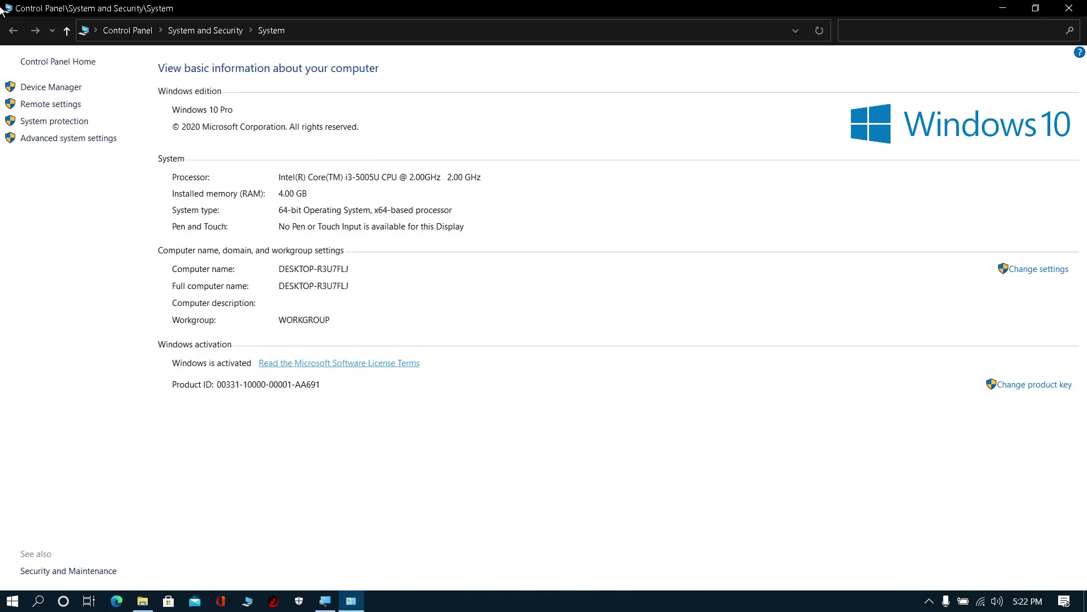